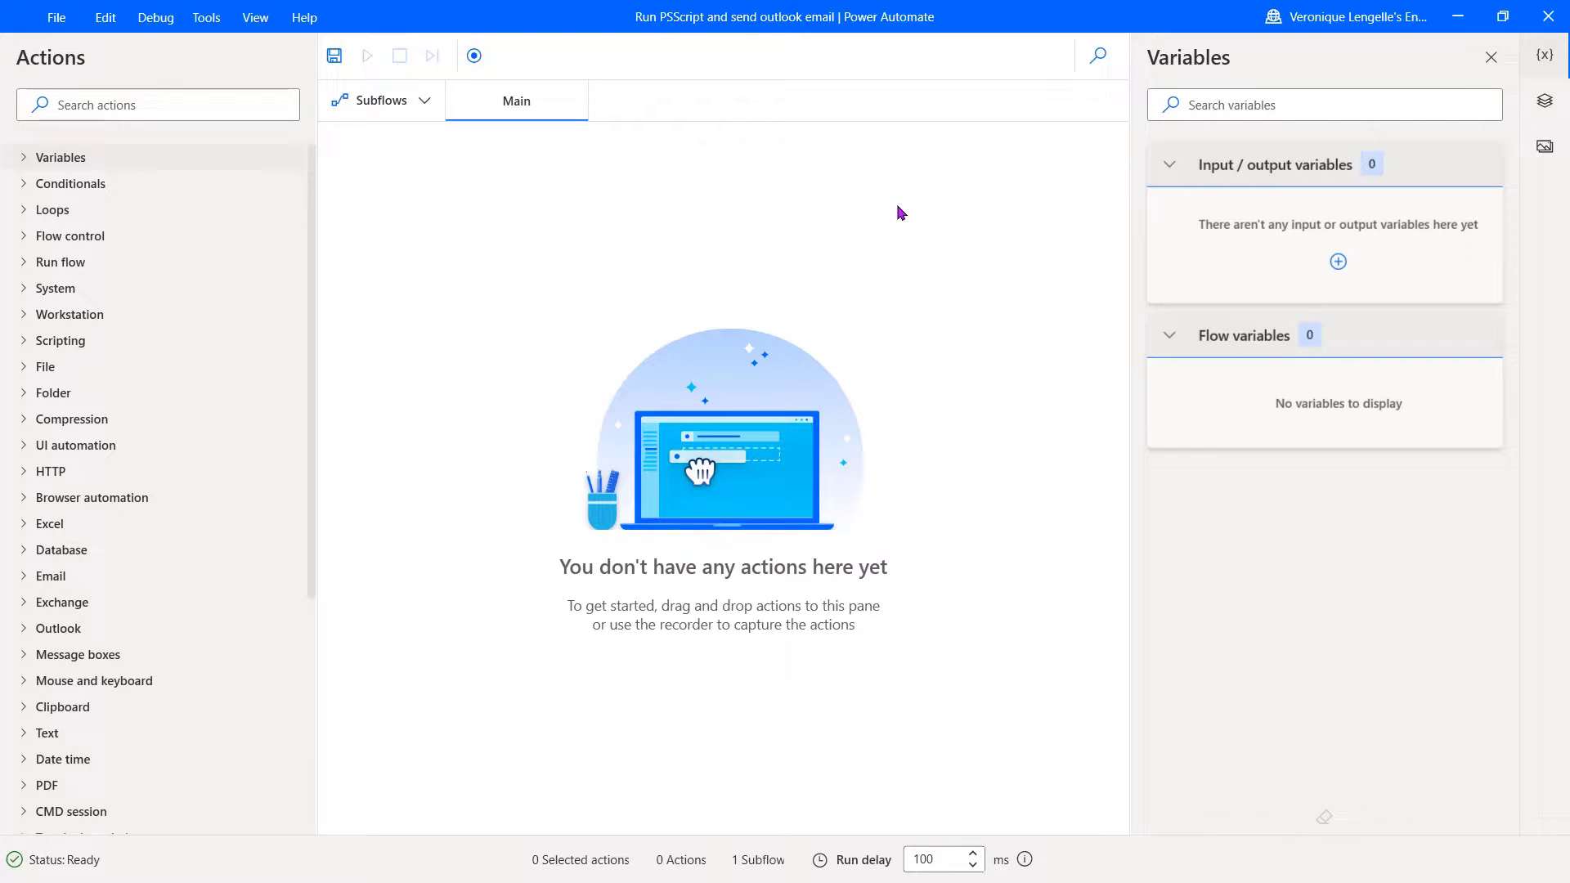
# Step: Add a Run PowerShell script step with the pasted Teams report script, output stored in PowershellOutput
pyautogui.click(24, 344)
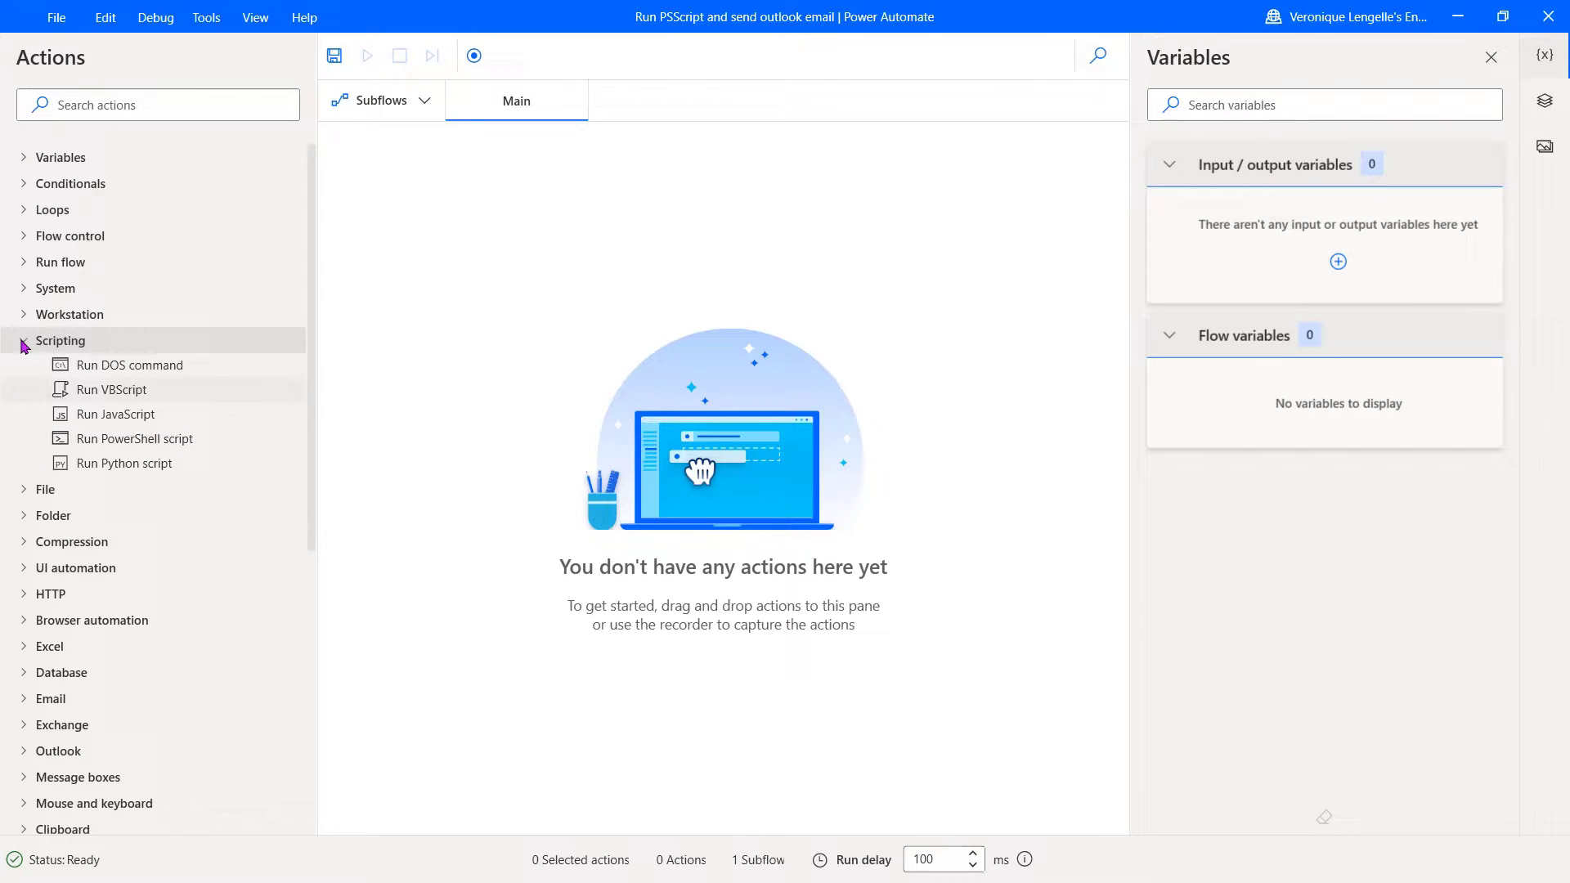
pyautogui.moveTo(139, 440); pyautogui.dragTo(518, 202)
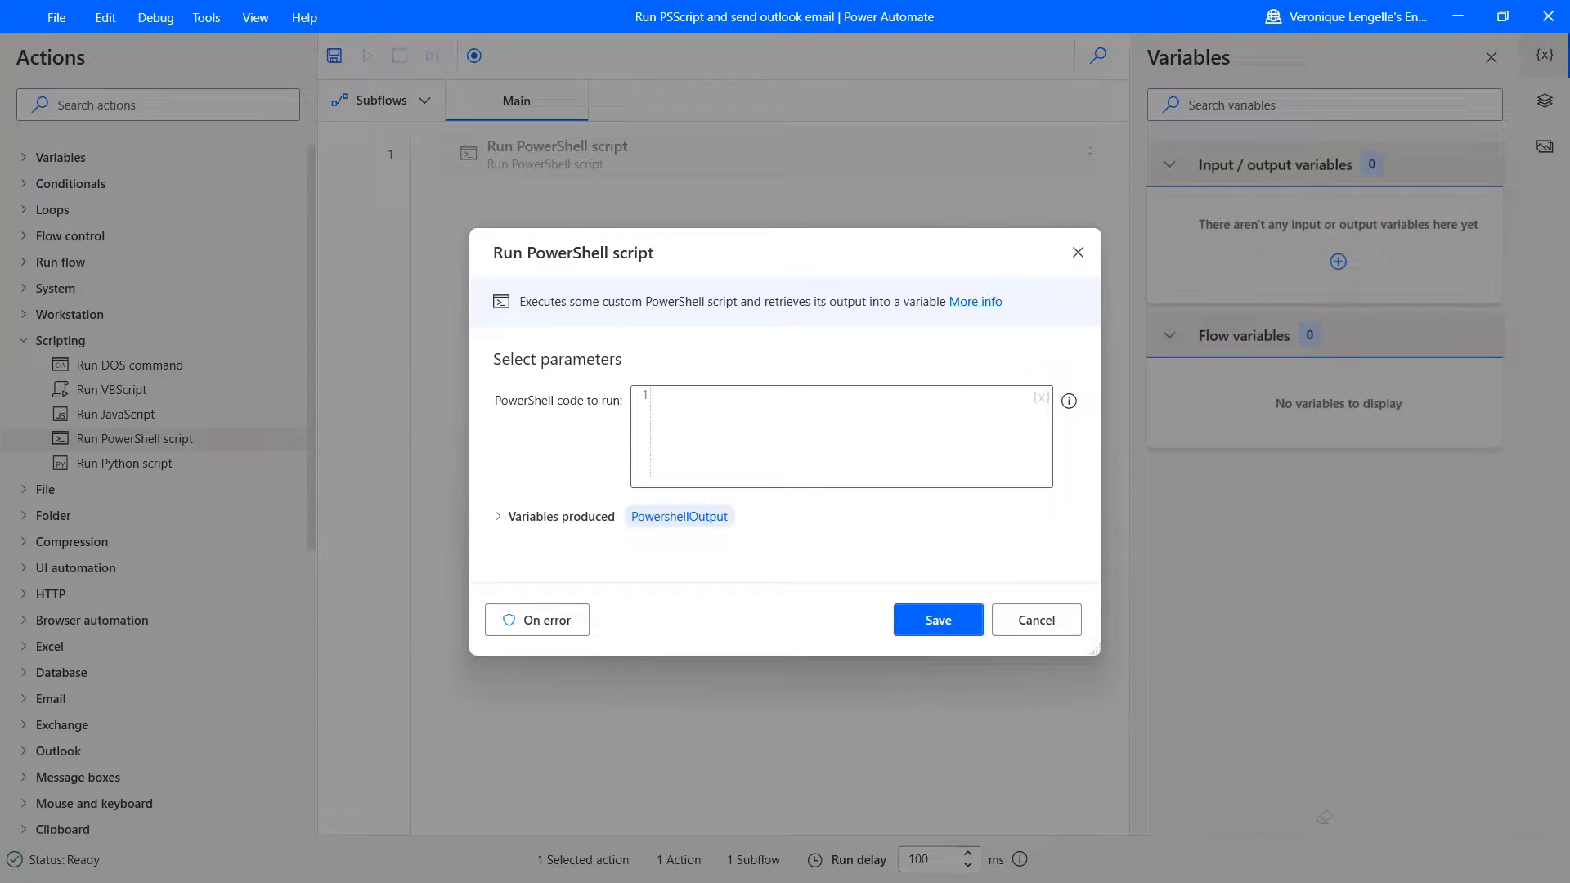
pyautogui.click(714, 397)
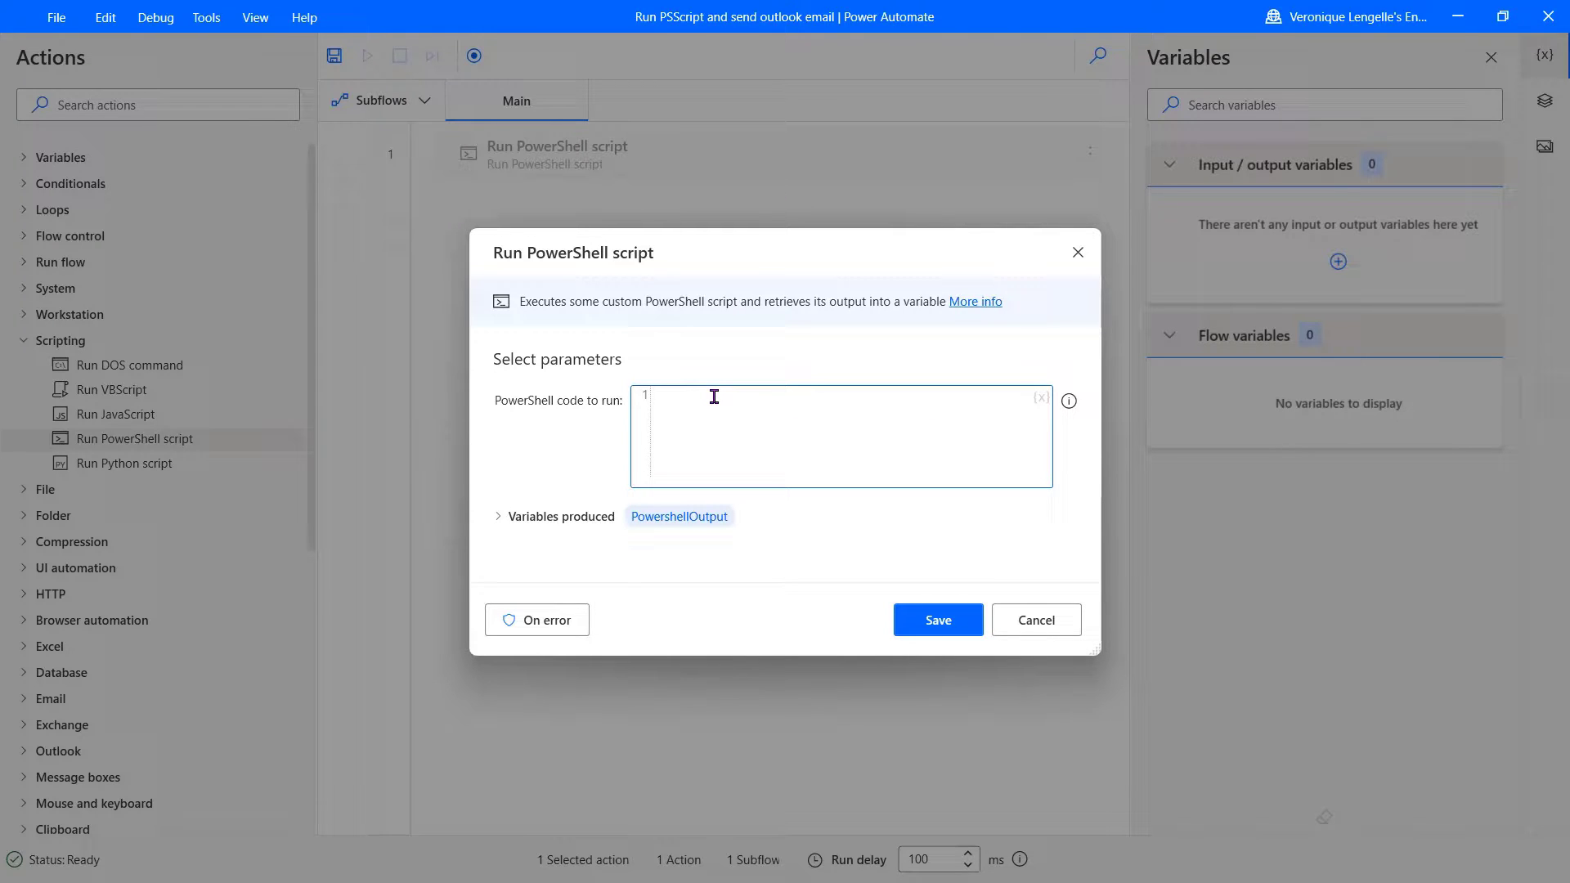
pyautogui.hotkey('ctrl', 'v')
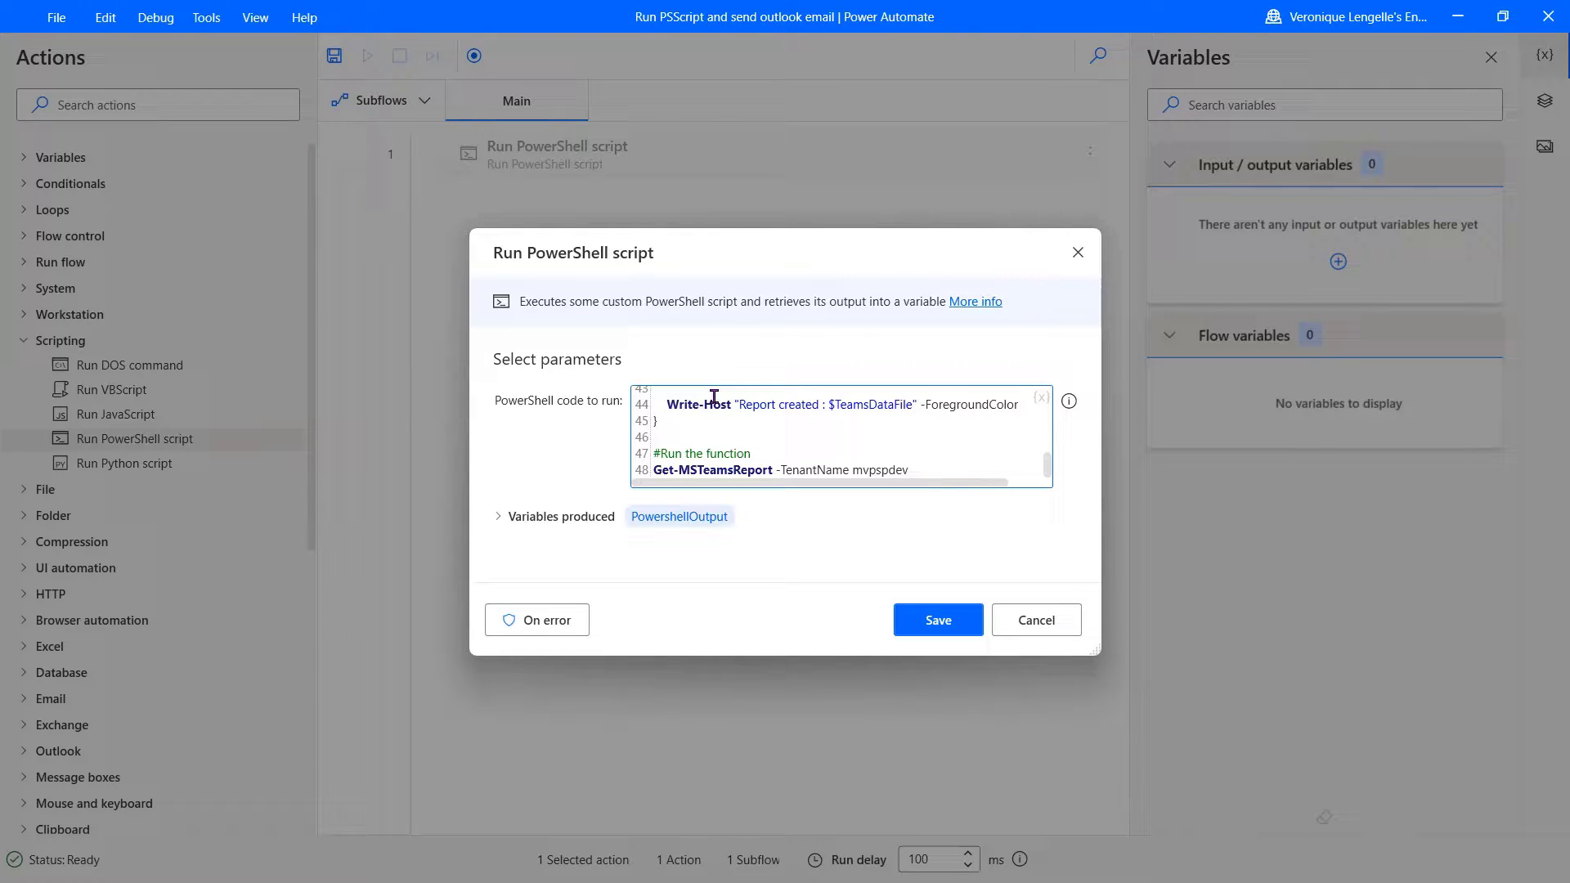
pyautogui.scroll(12, 714, 396)
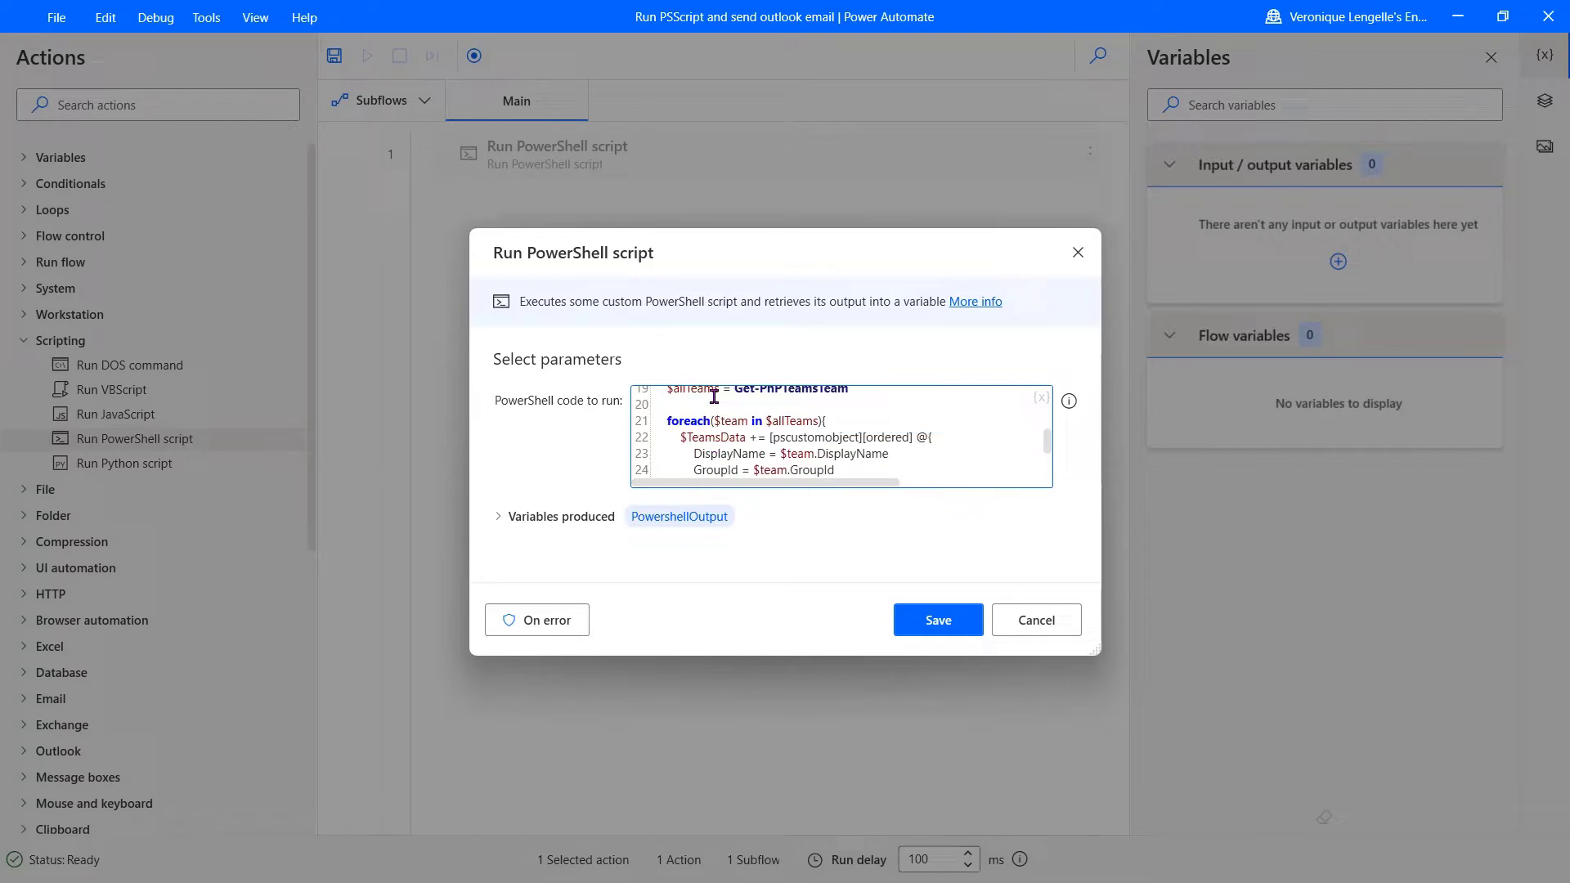
pyautogui.scroll(2, 714, 397)
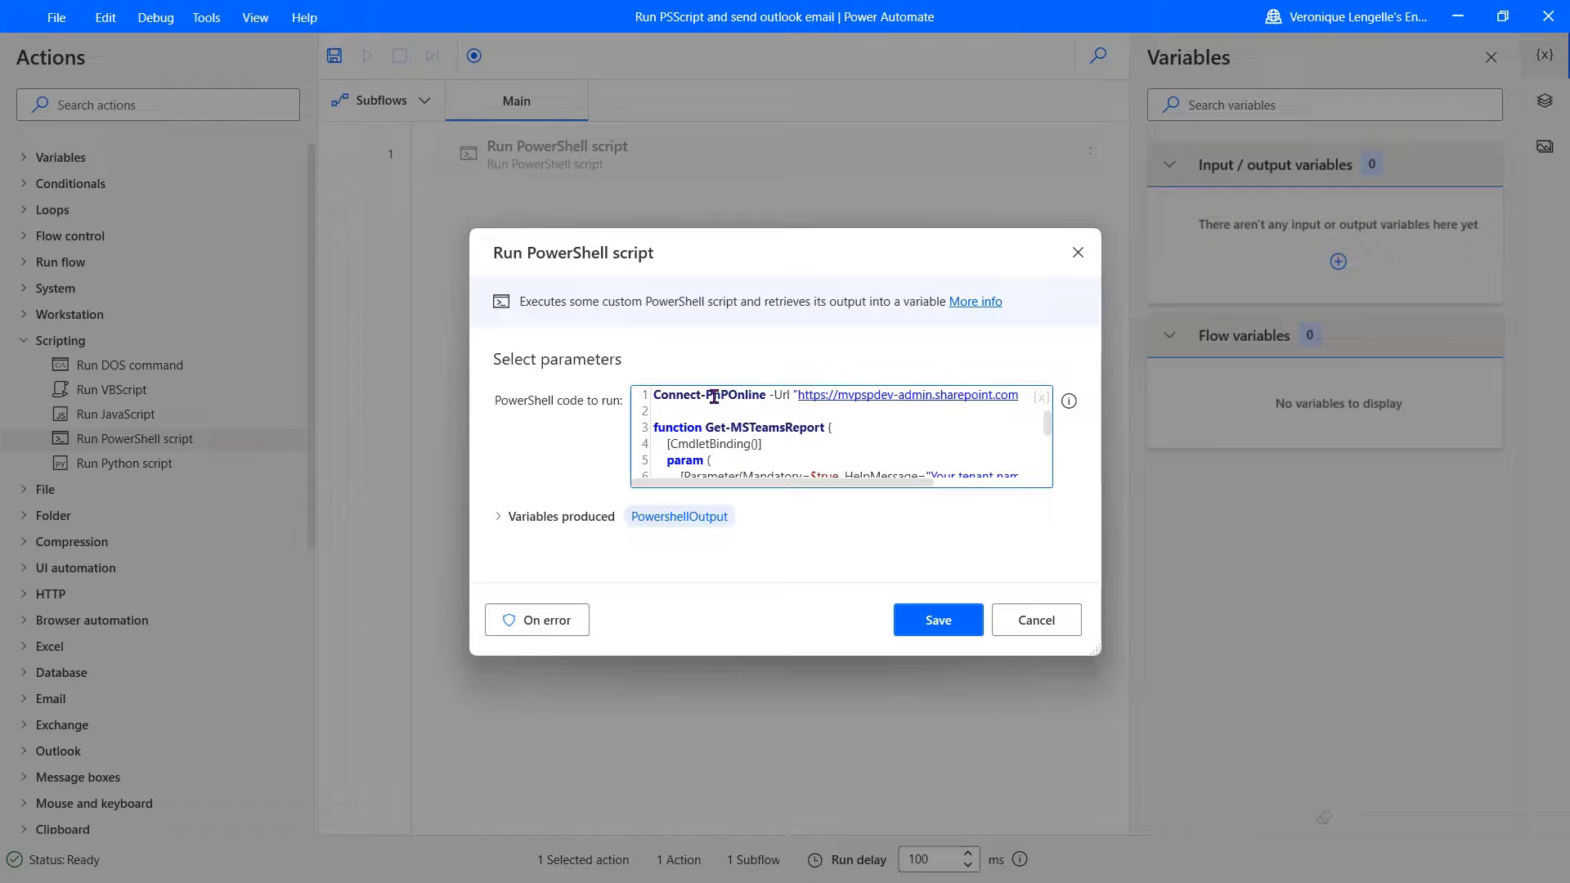
pyautogui.click(925, 613)
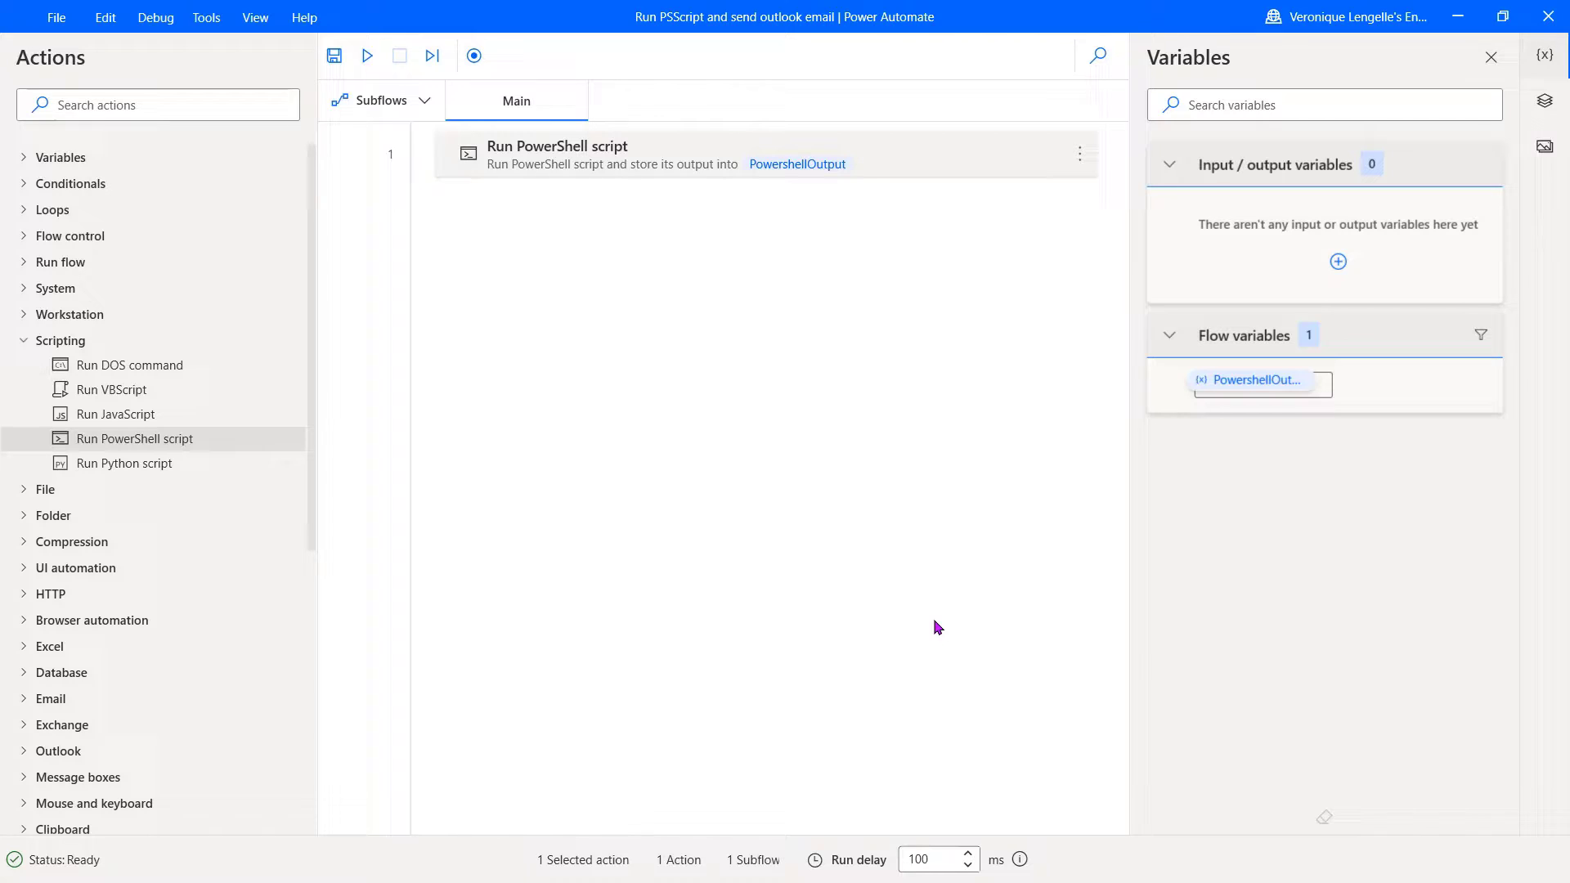
# Step: Add a Launch Outlook action below the script step, saving its instance as OutlookInstance
pyautogui.click(22, 752)
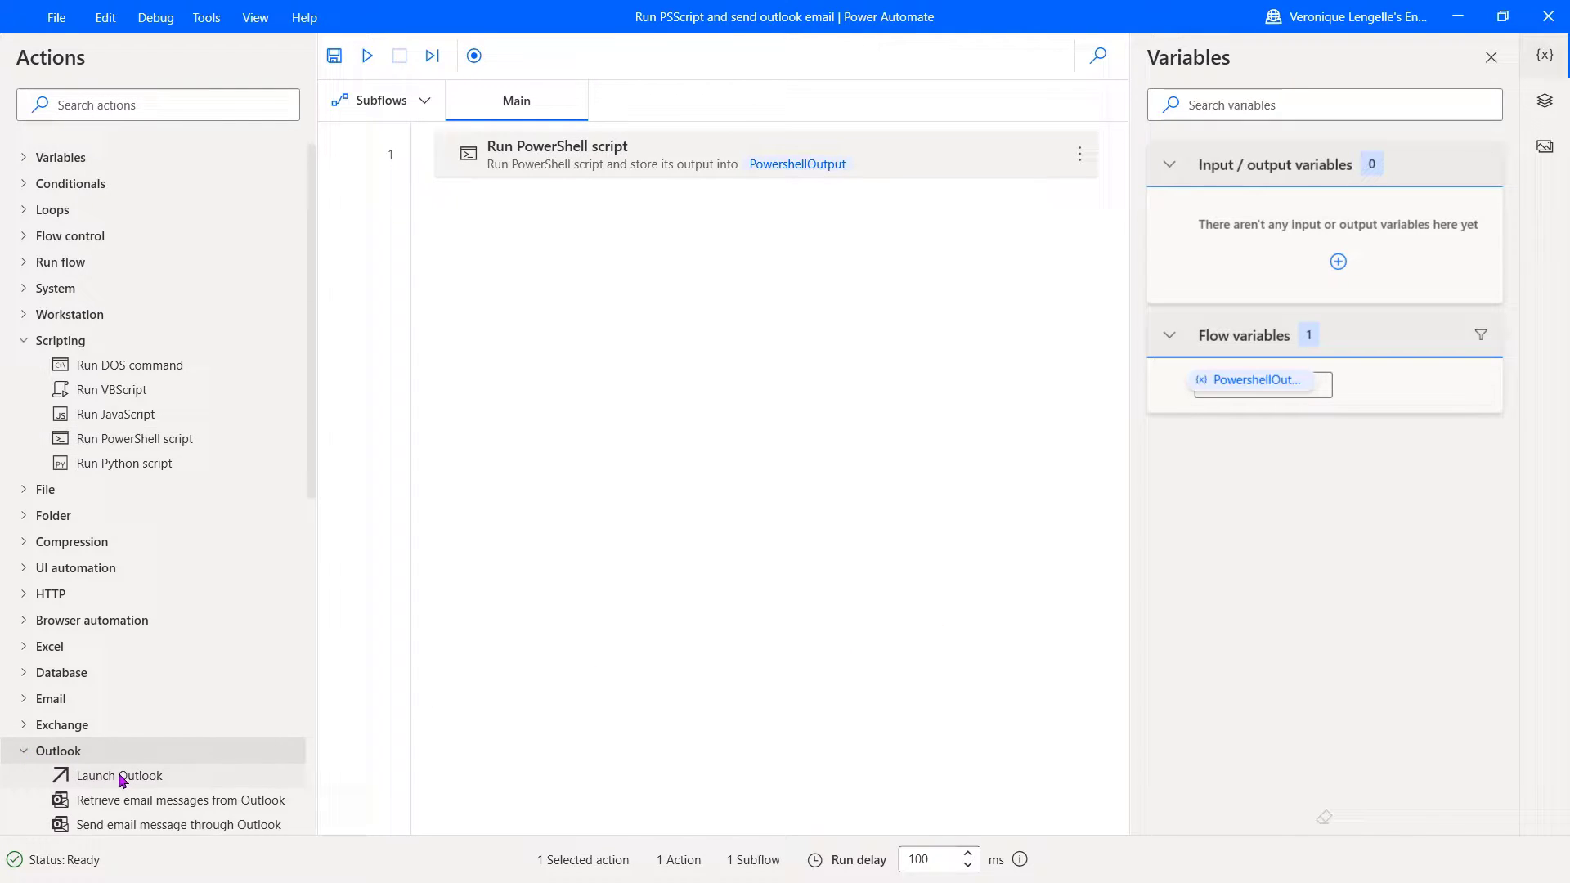
pyautogui.moveTo(122, 777); pyautogui.dragTo(589, 233)
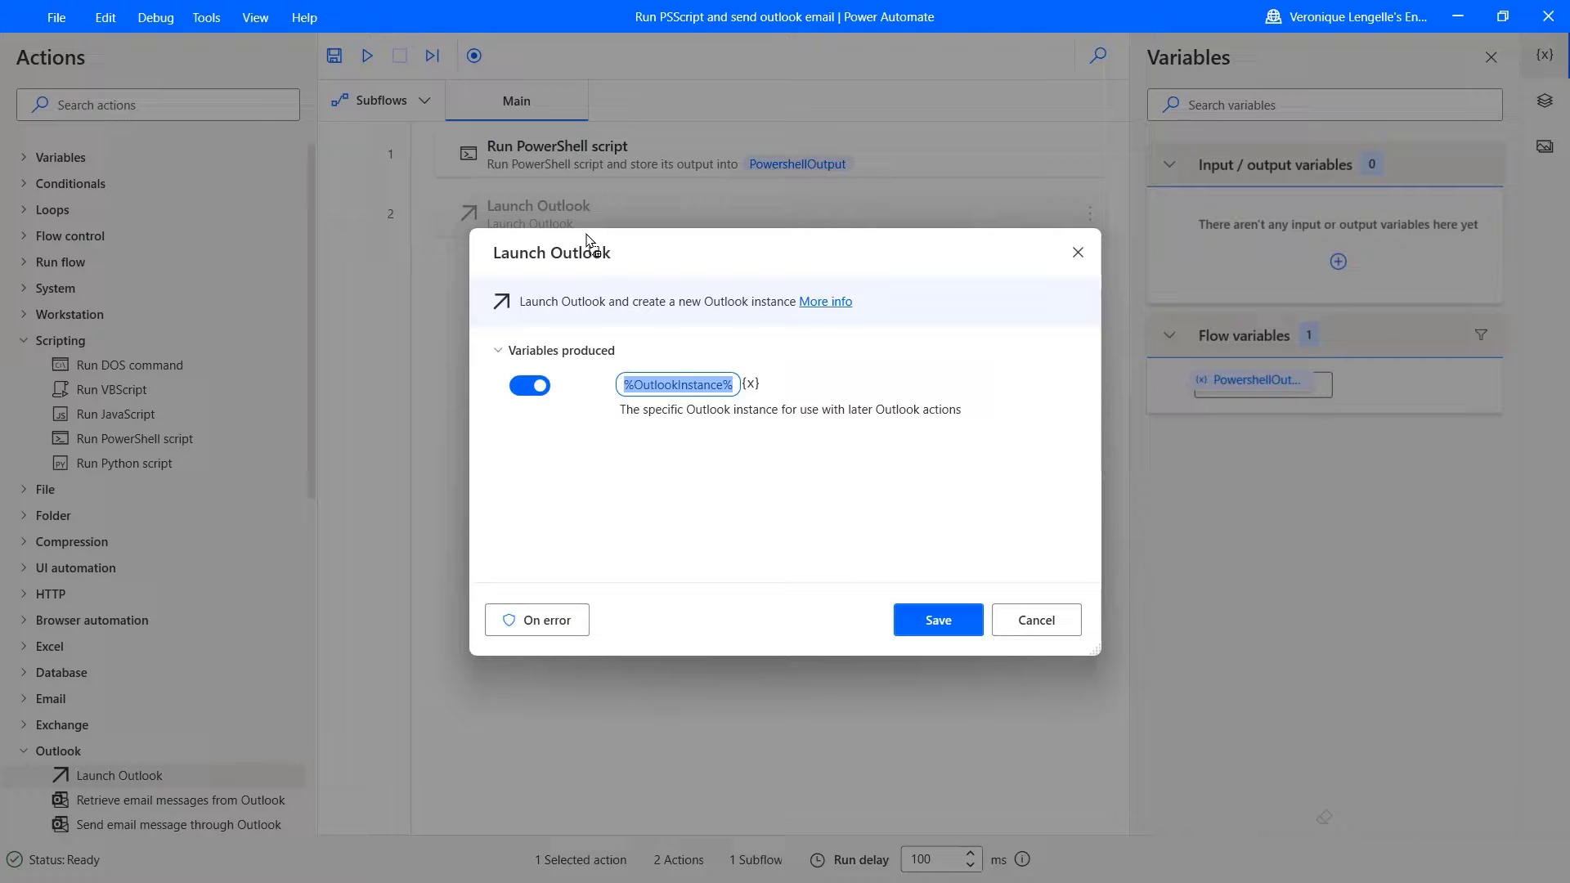
pyautogui.click(937, 623)
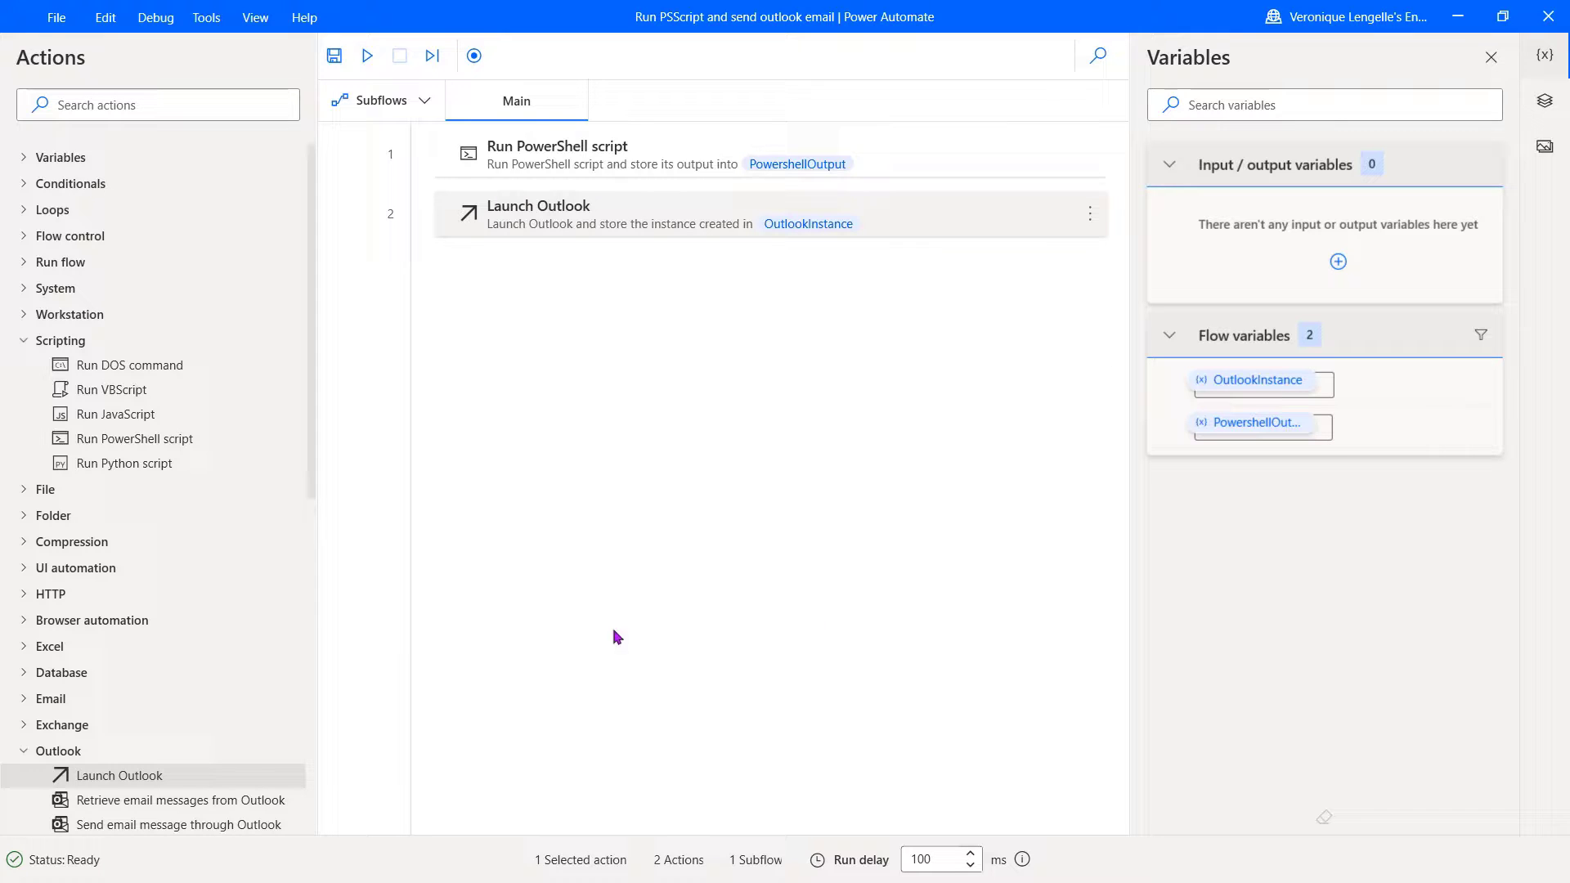
pyautogui.scroll(-2, 215, 650)
pyautogui.scroll(-2, 215, 650)
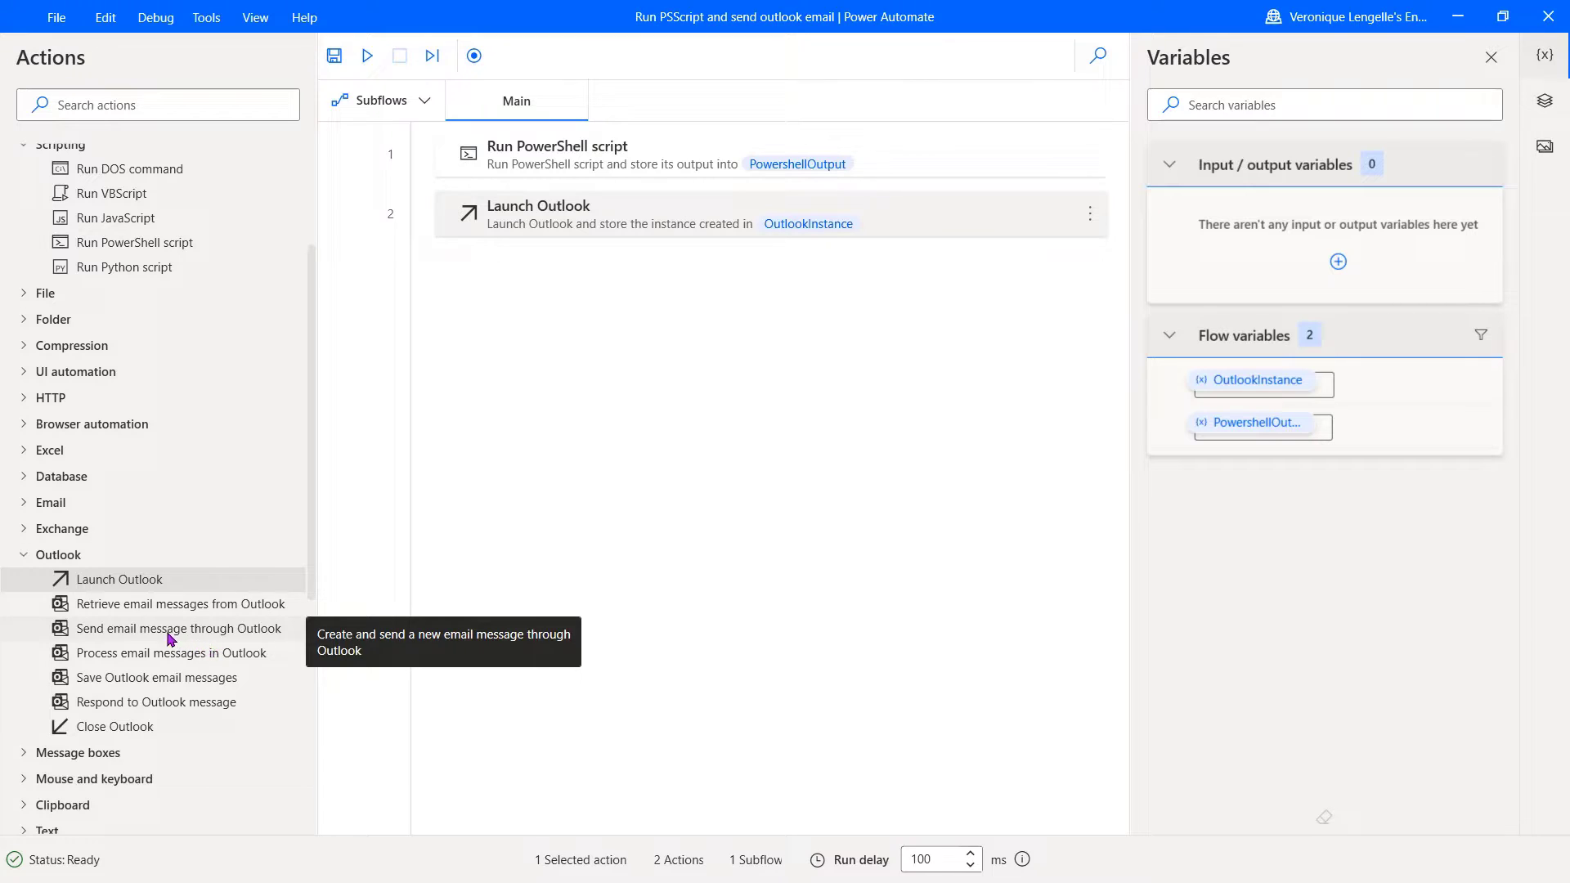
pyautogui.moveTo(167, 638); pyautogui.dragTo(620, 336)
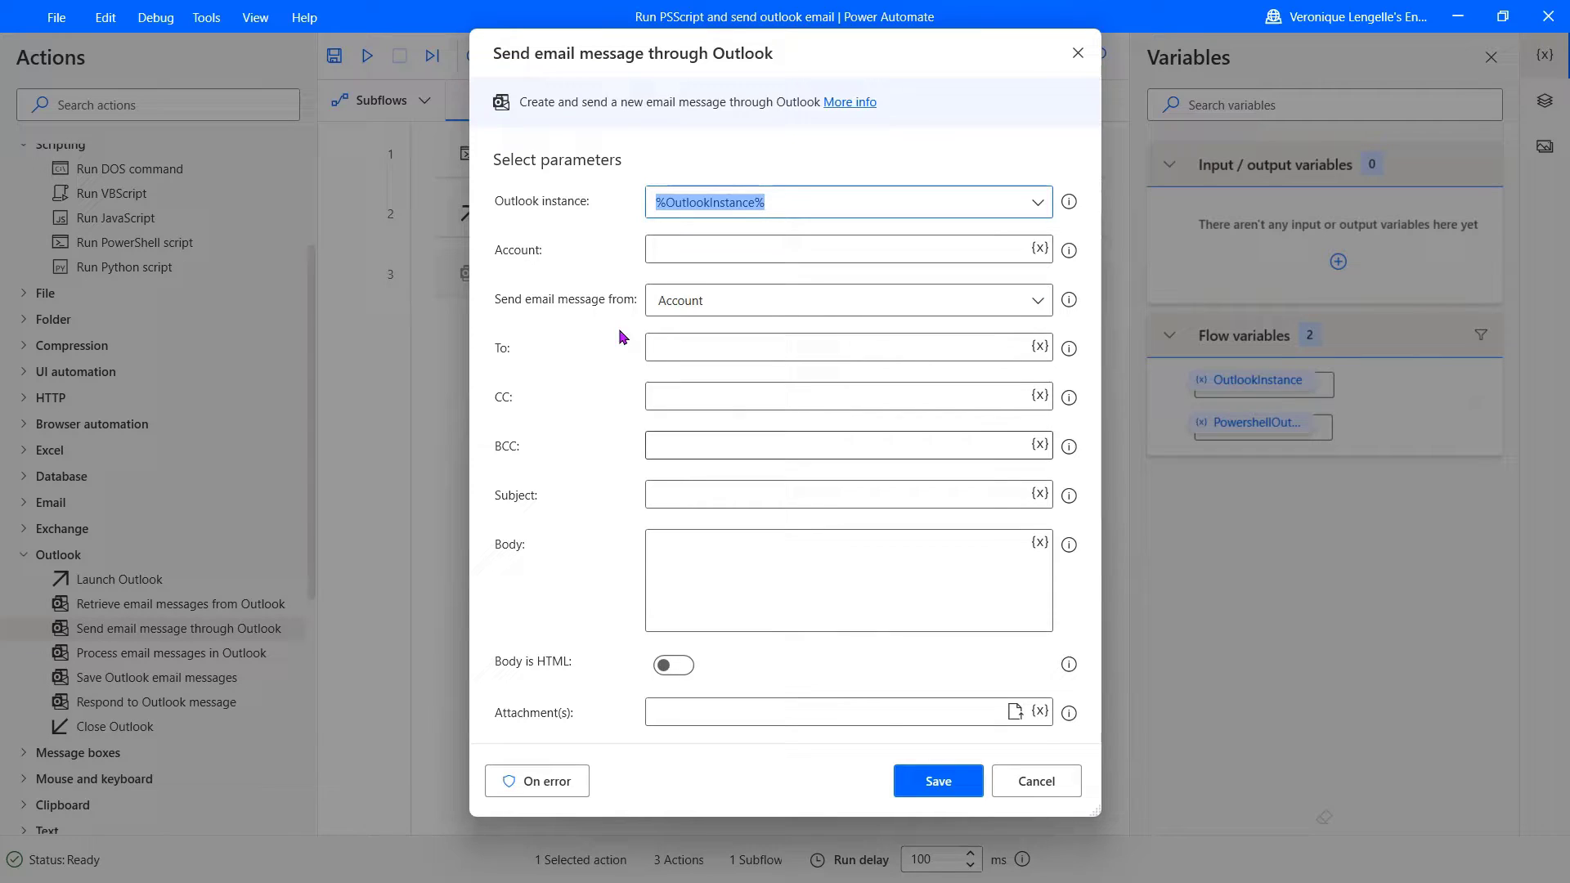
pyautogui.click(1053, 786)
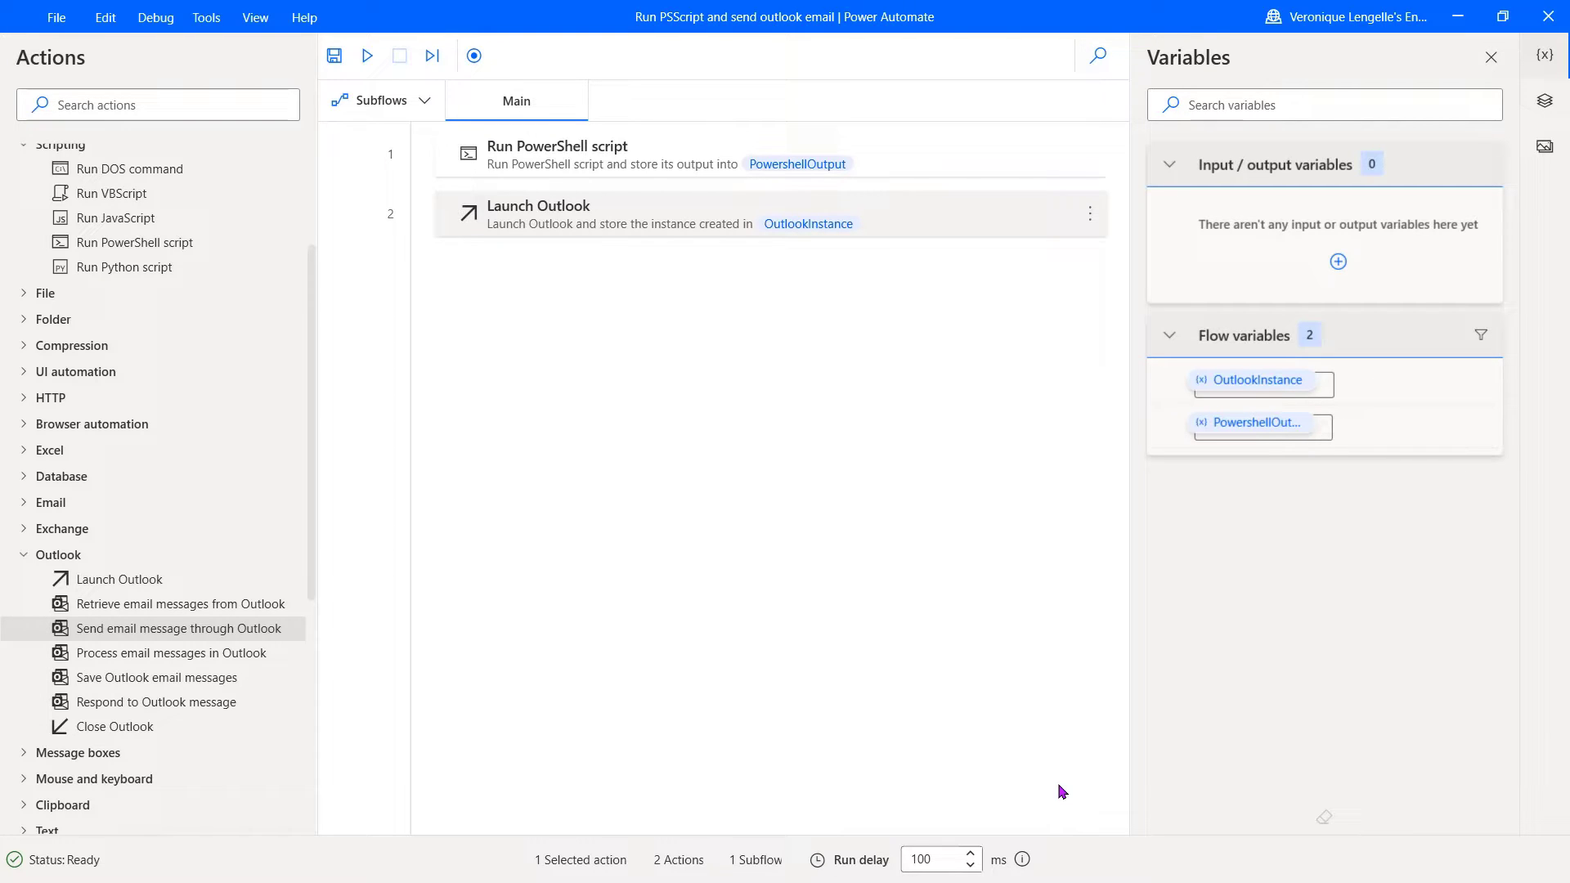
# Step: Insert a Get special folder step at the top of the flow with Desktop as the folder
pyautogui.click(23, 322)
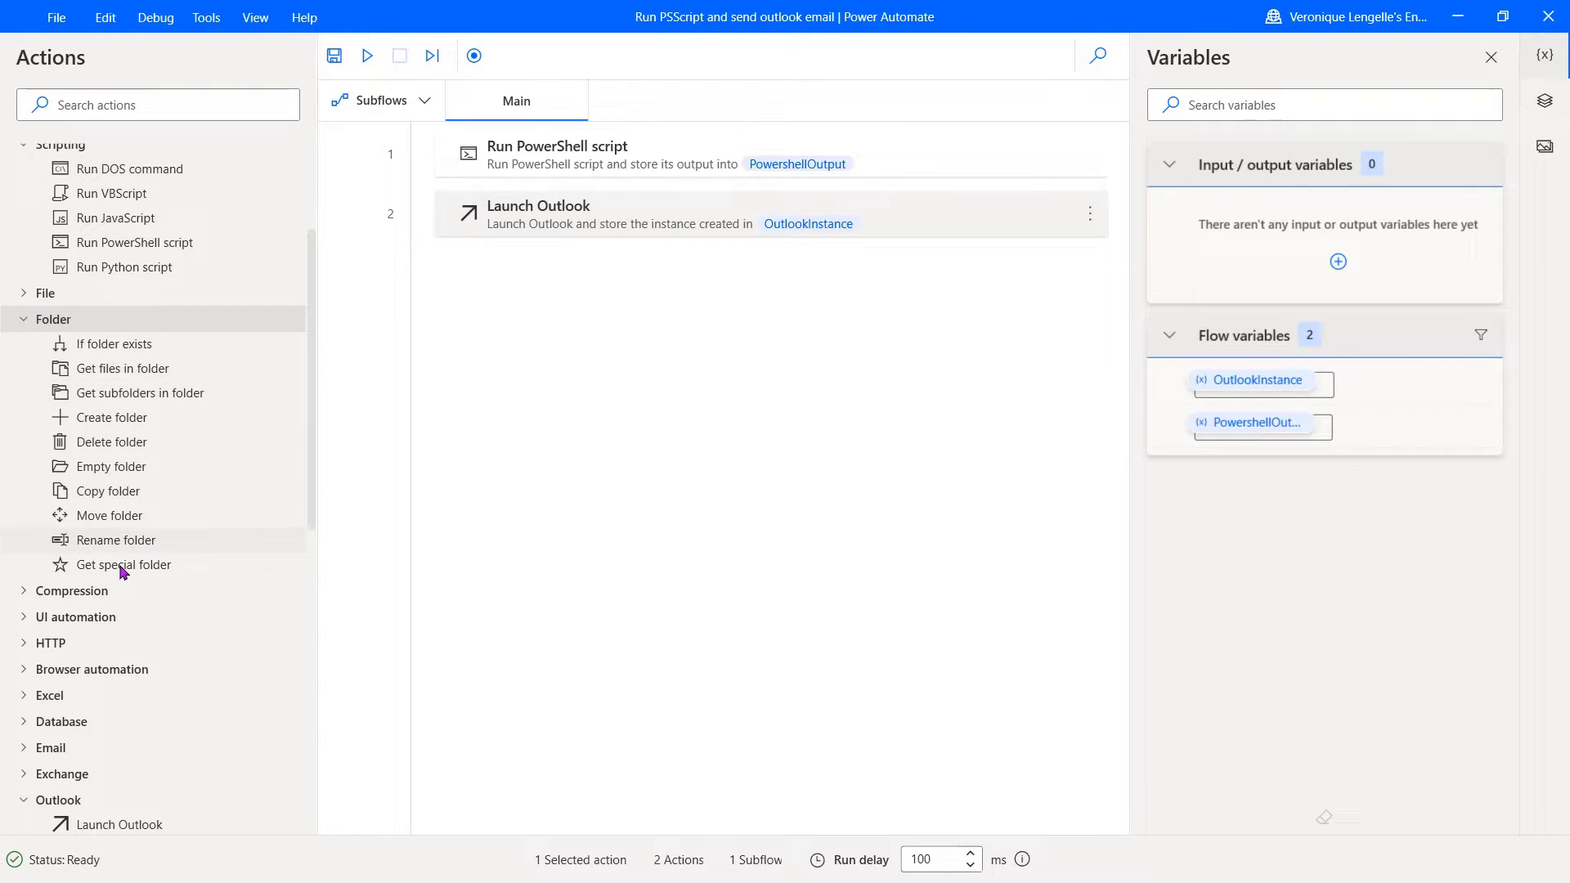
pyautogui.moveTo(122, 571); pyautogui.dragTo(654, 140)
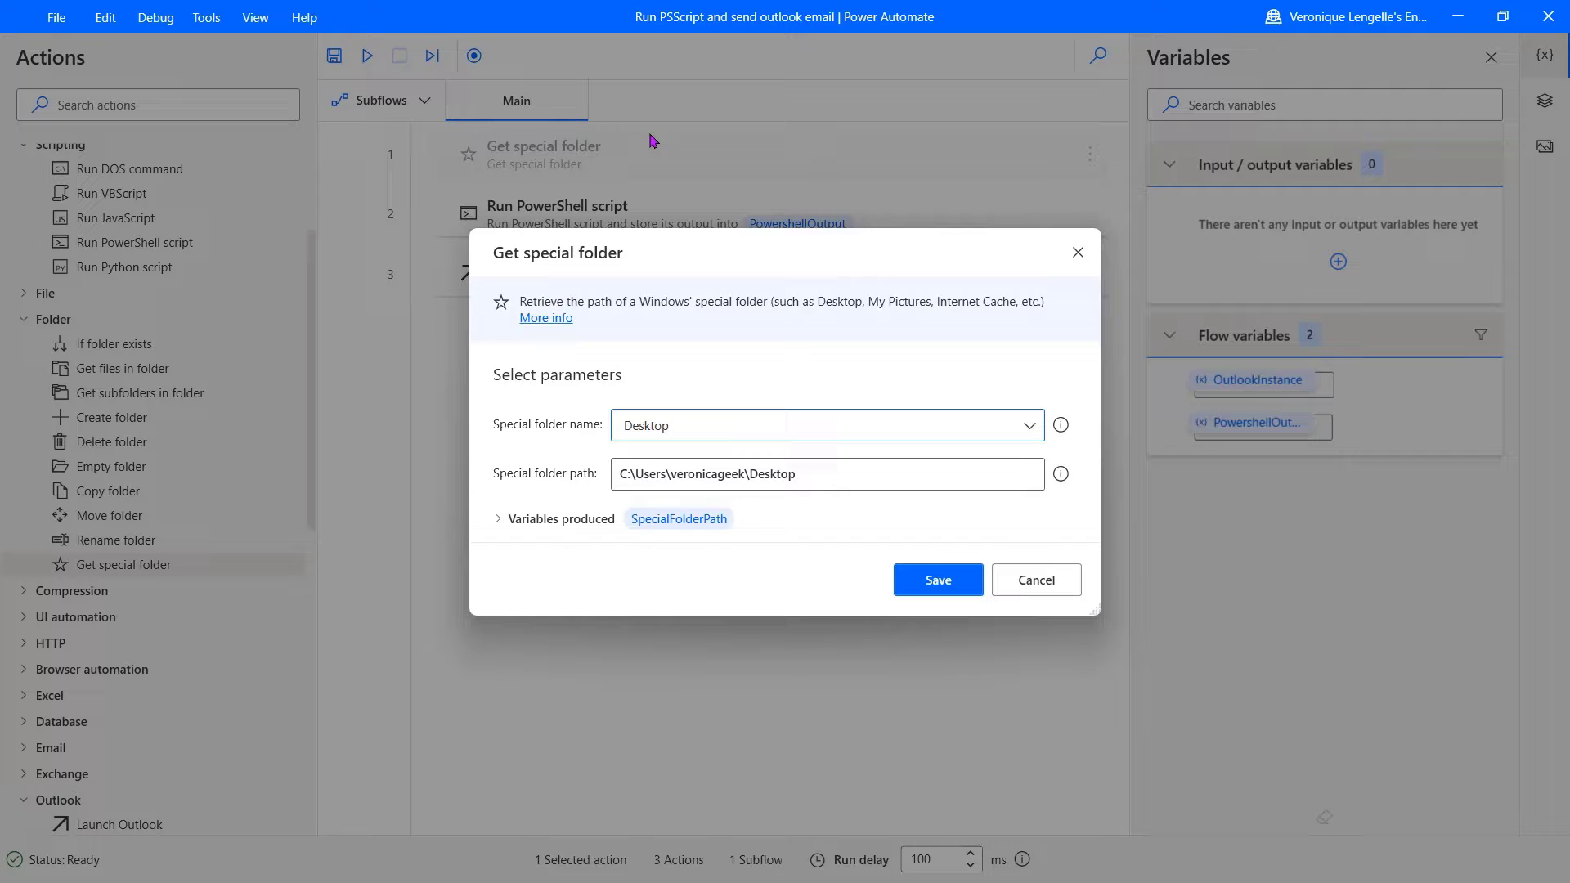
pyautogui.click(1030, 427)
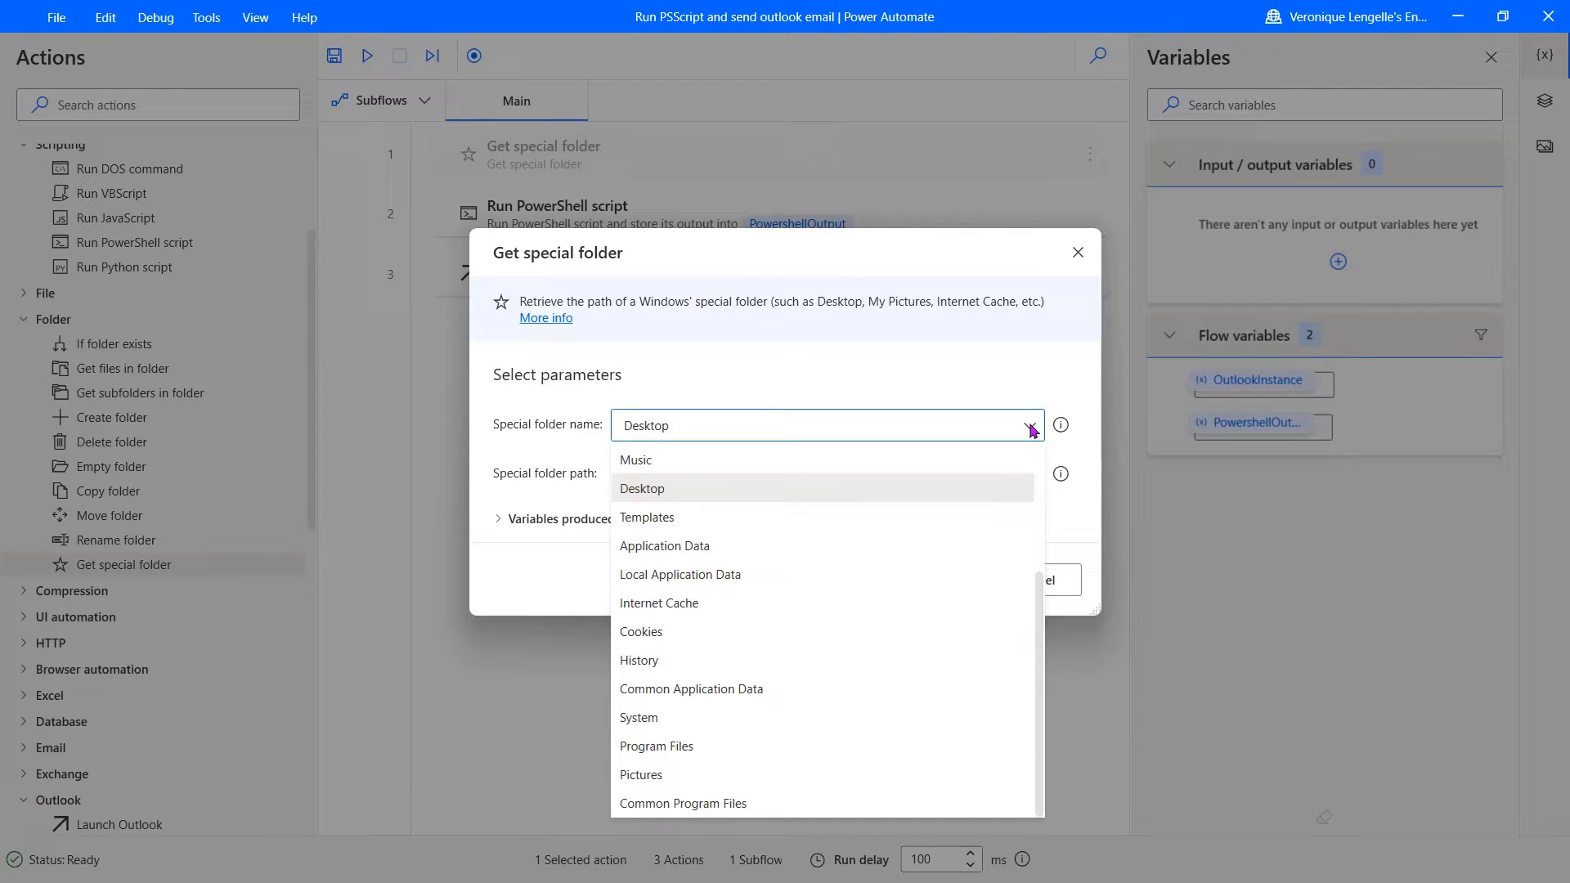
pyautogui.click(1031, 428)
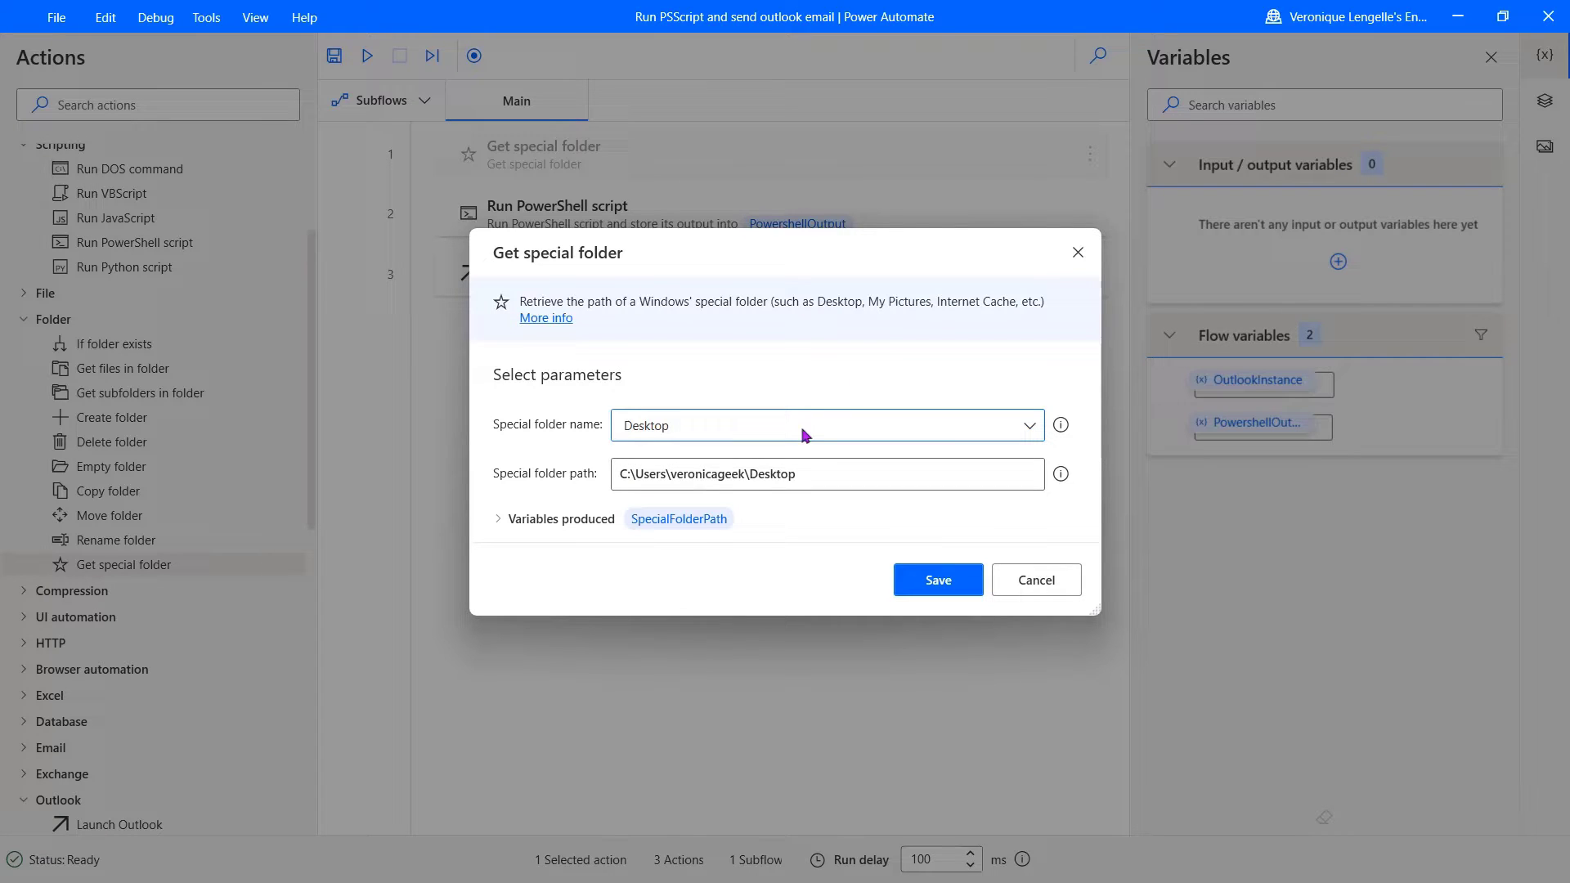
pyautogui.click(945, 586)
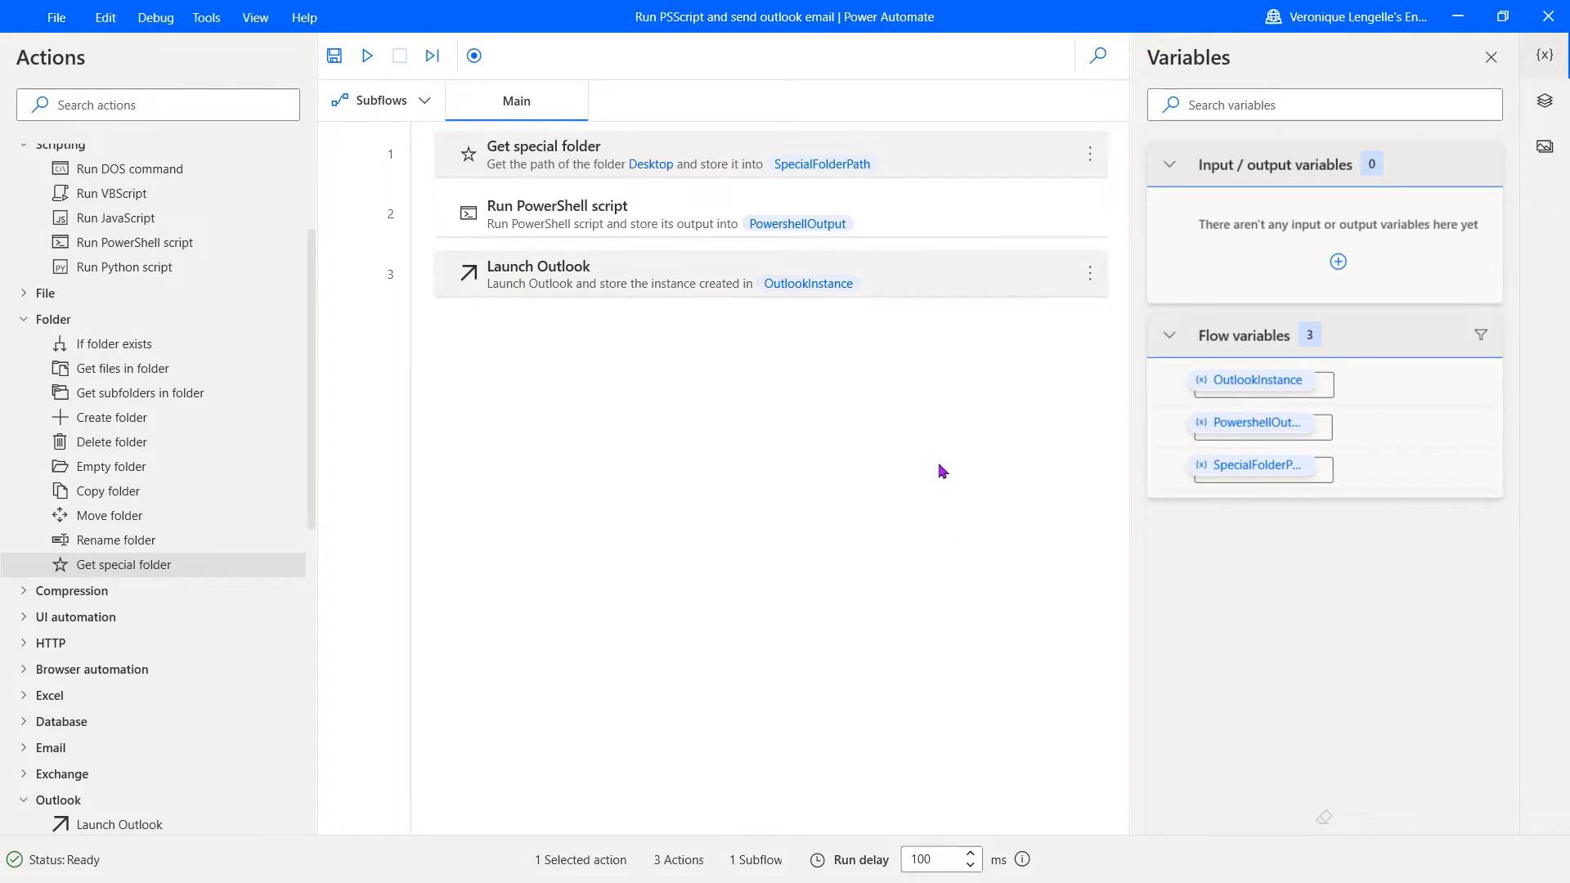
# Step: Copy the MSTeamsReport.xlsx file name from the PowerShell script step, closing it unchanged
pyautogui.doubleClick(928, 221)
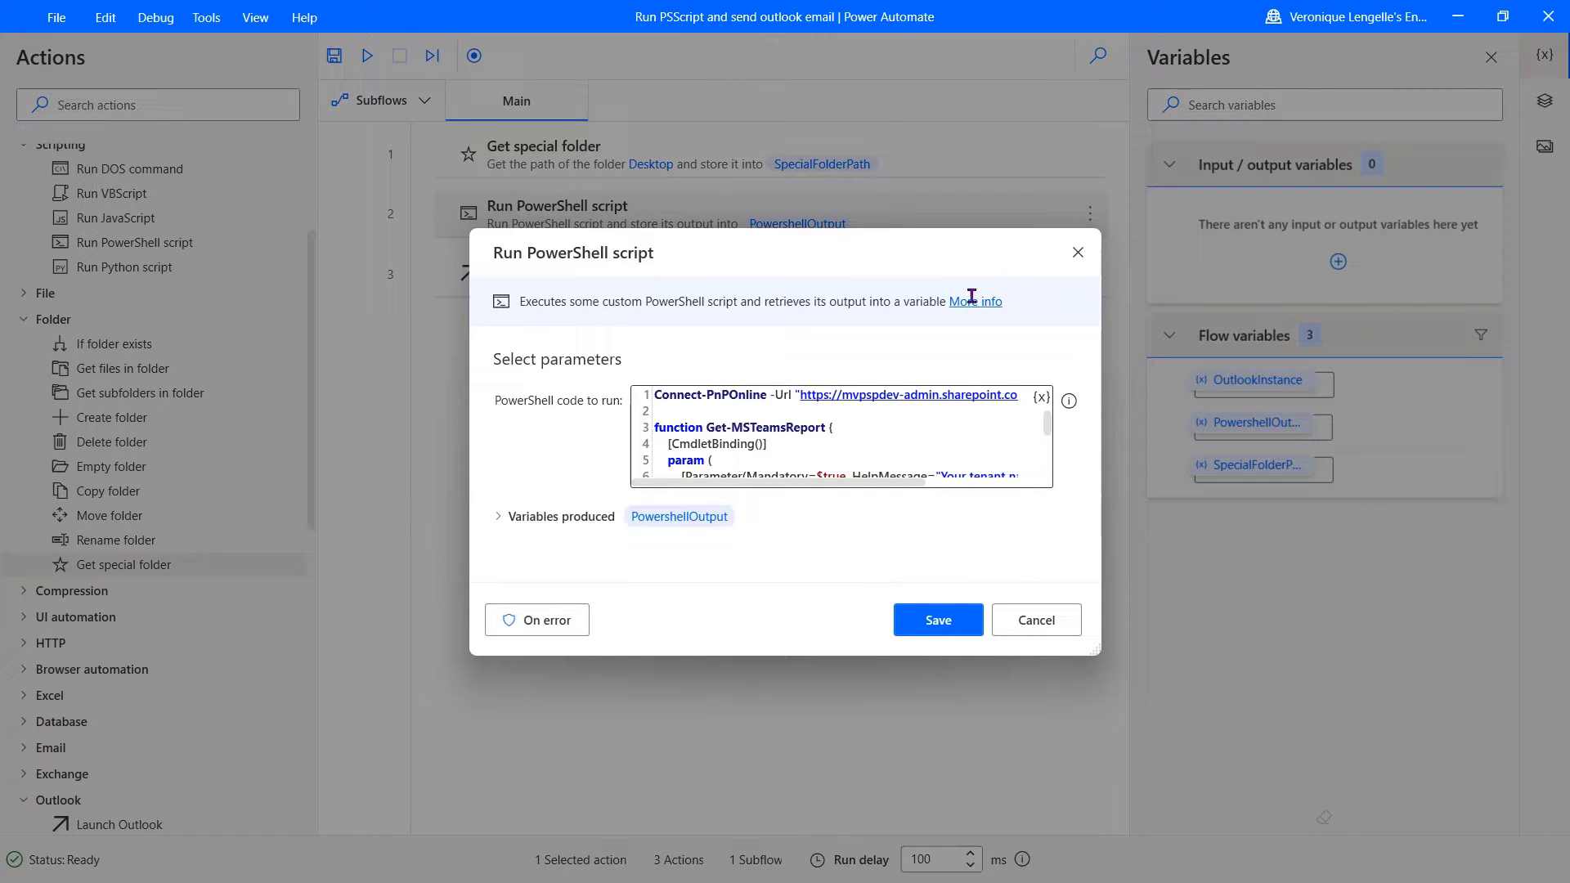
pyautogui.moveTo(1047, 426); pyautogui.dragTo(1050, 446)
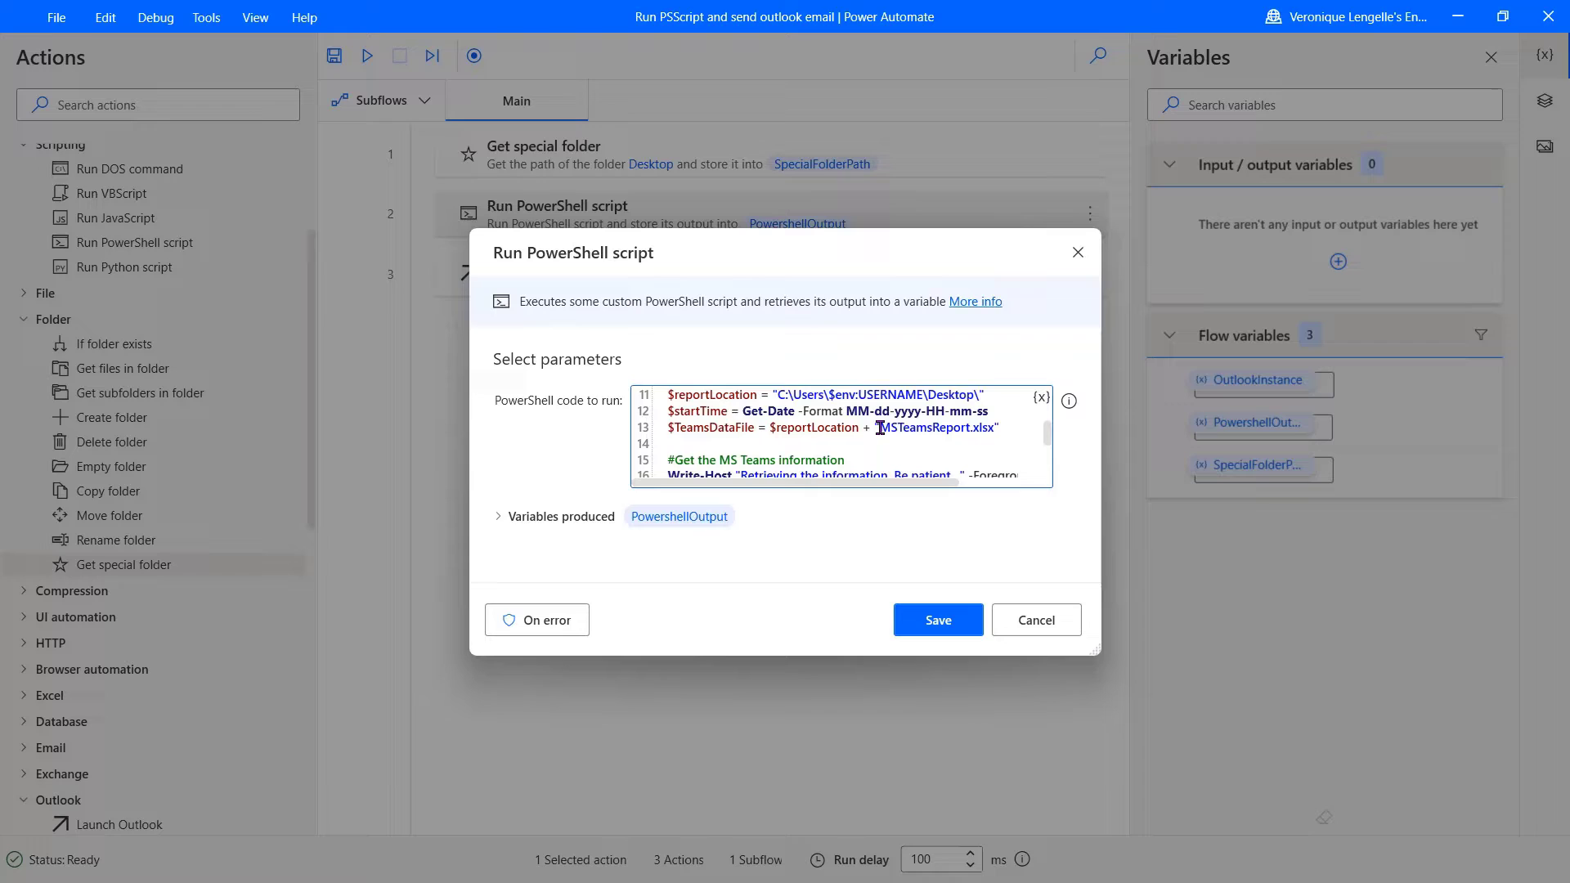
pyautogui.moveTo(880, 428); pyautogui.dragTo(995, 428)
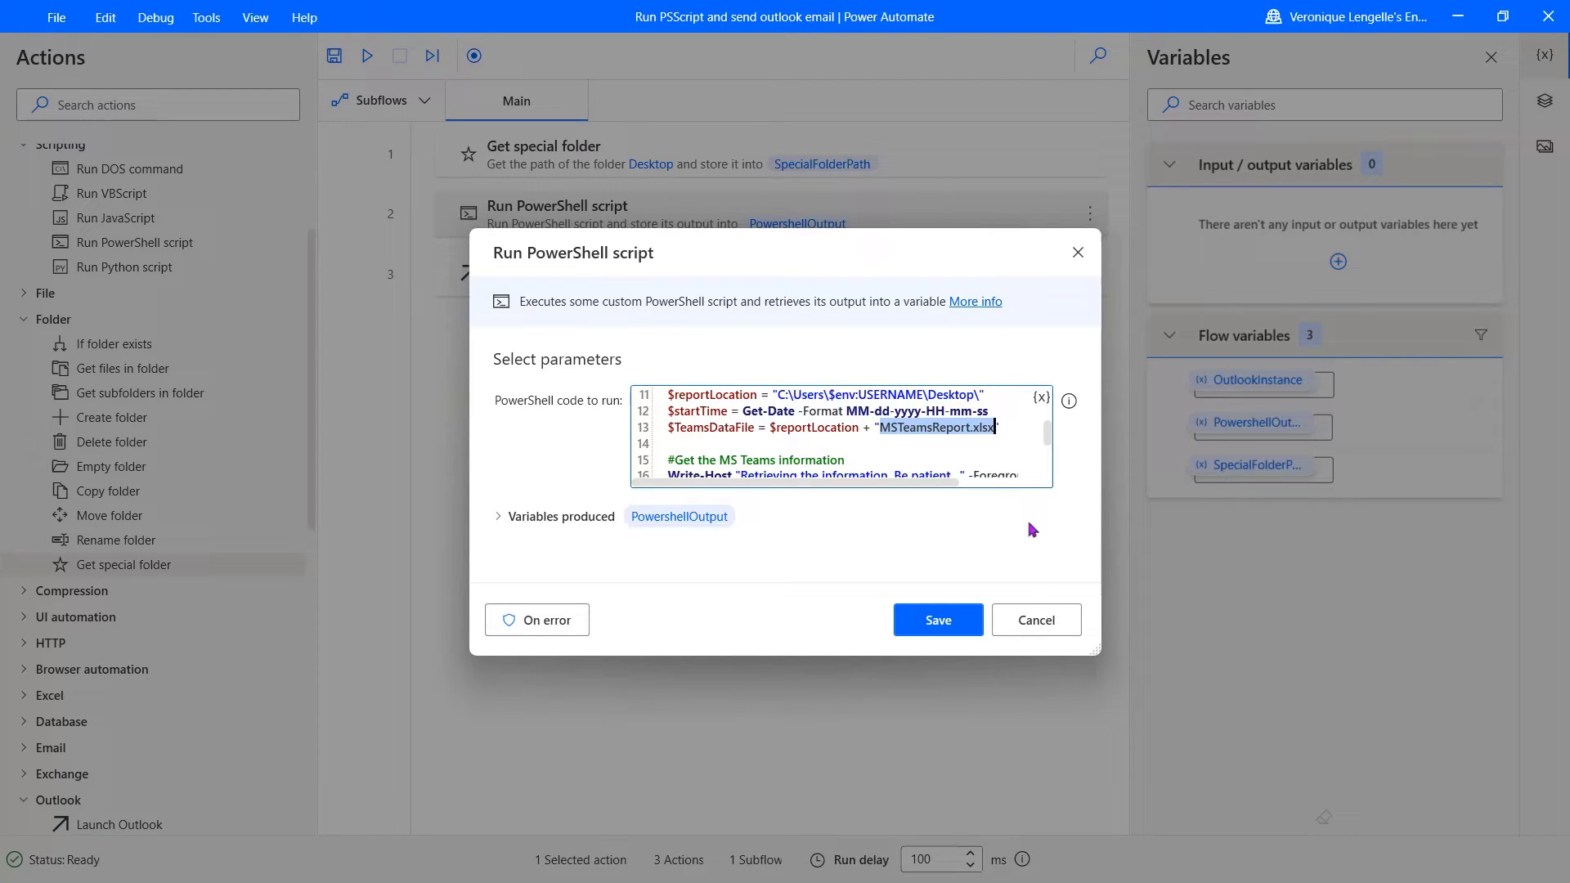
pyautogui.click(1035, 628)
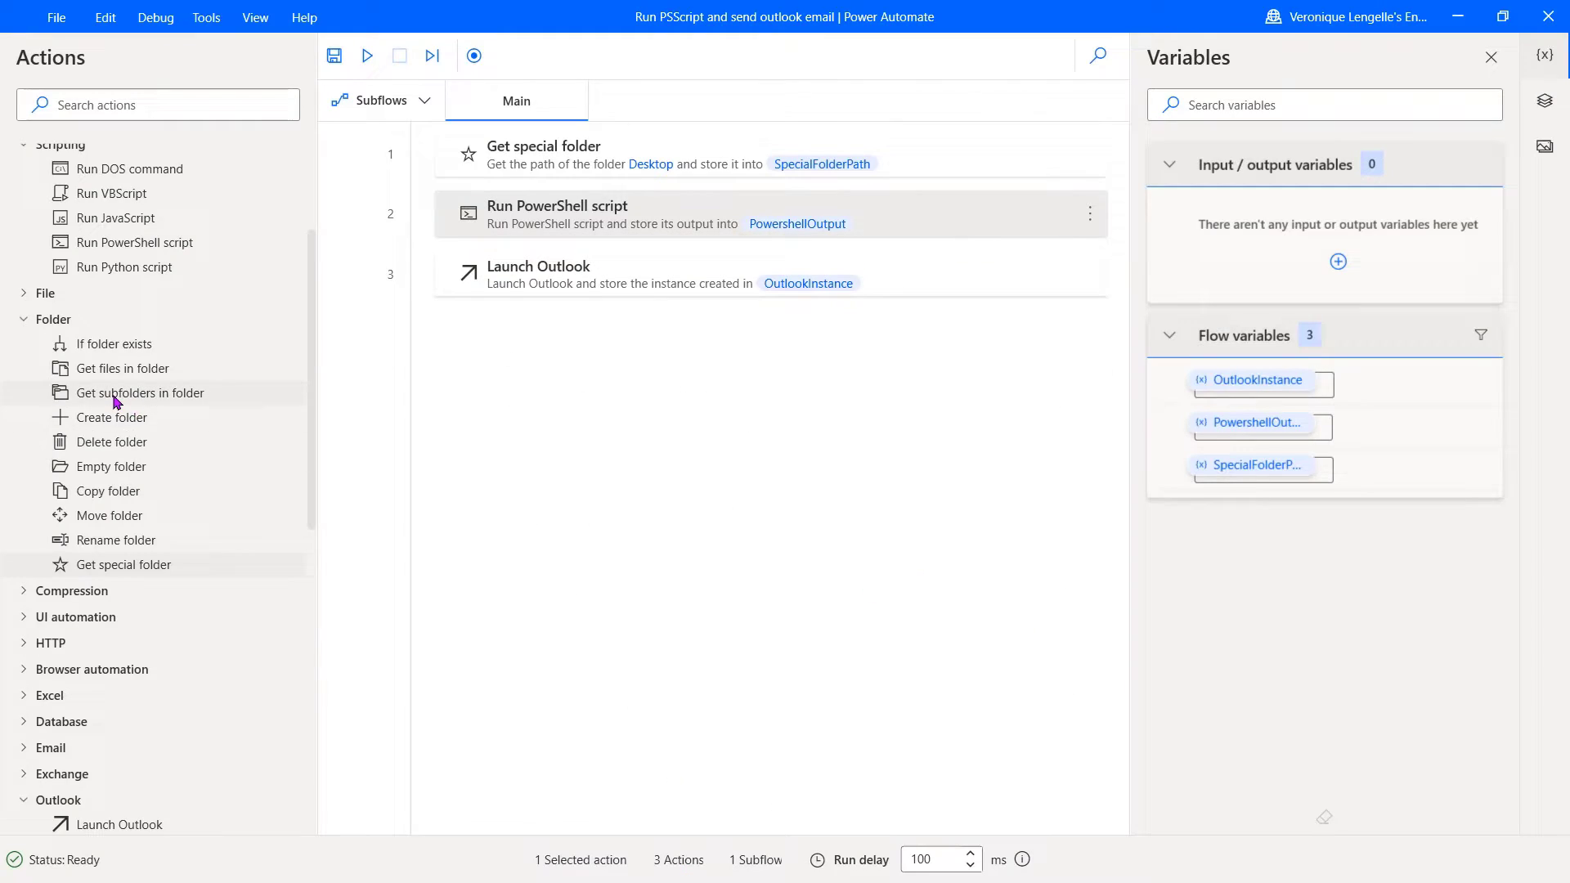
# Step: Add a Set variable step before the script assigning FileName the value MSTeamsReport.xlsx
pyautogui.scroll(3, 115, 397)
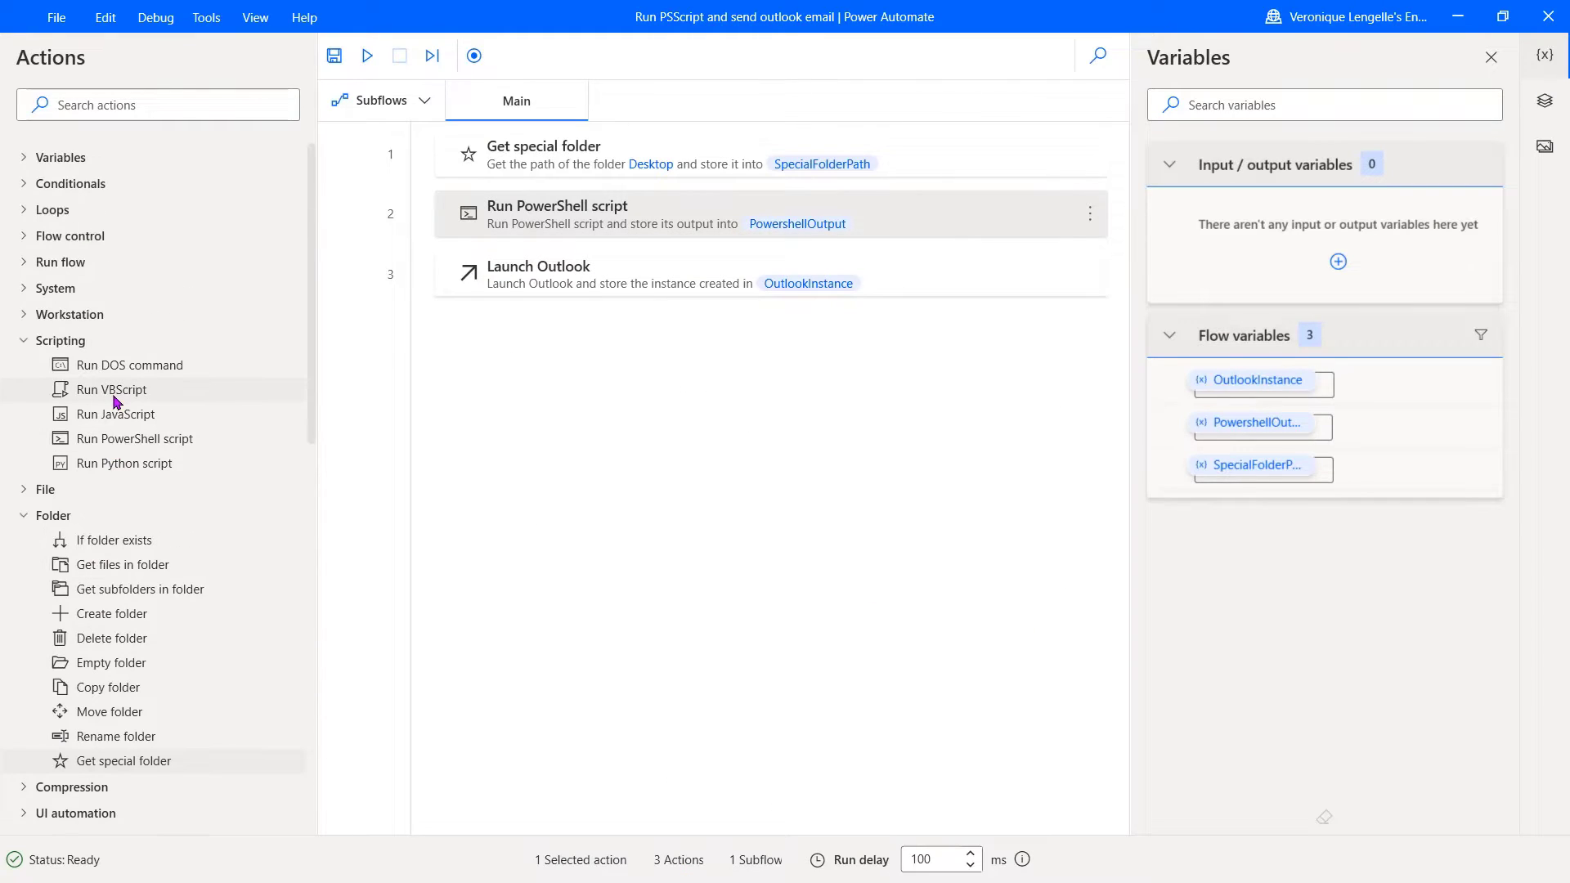
pyautogui.click(26, 160)
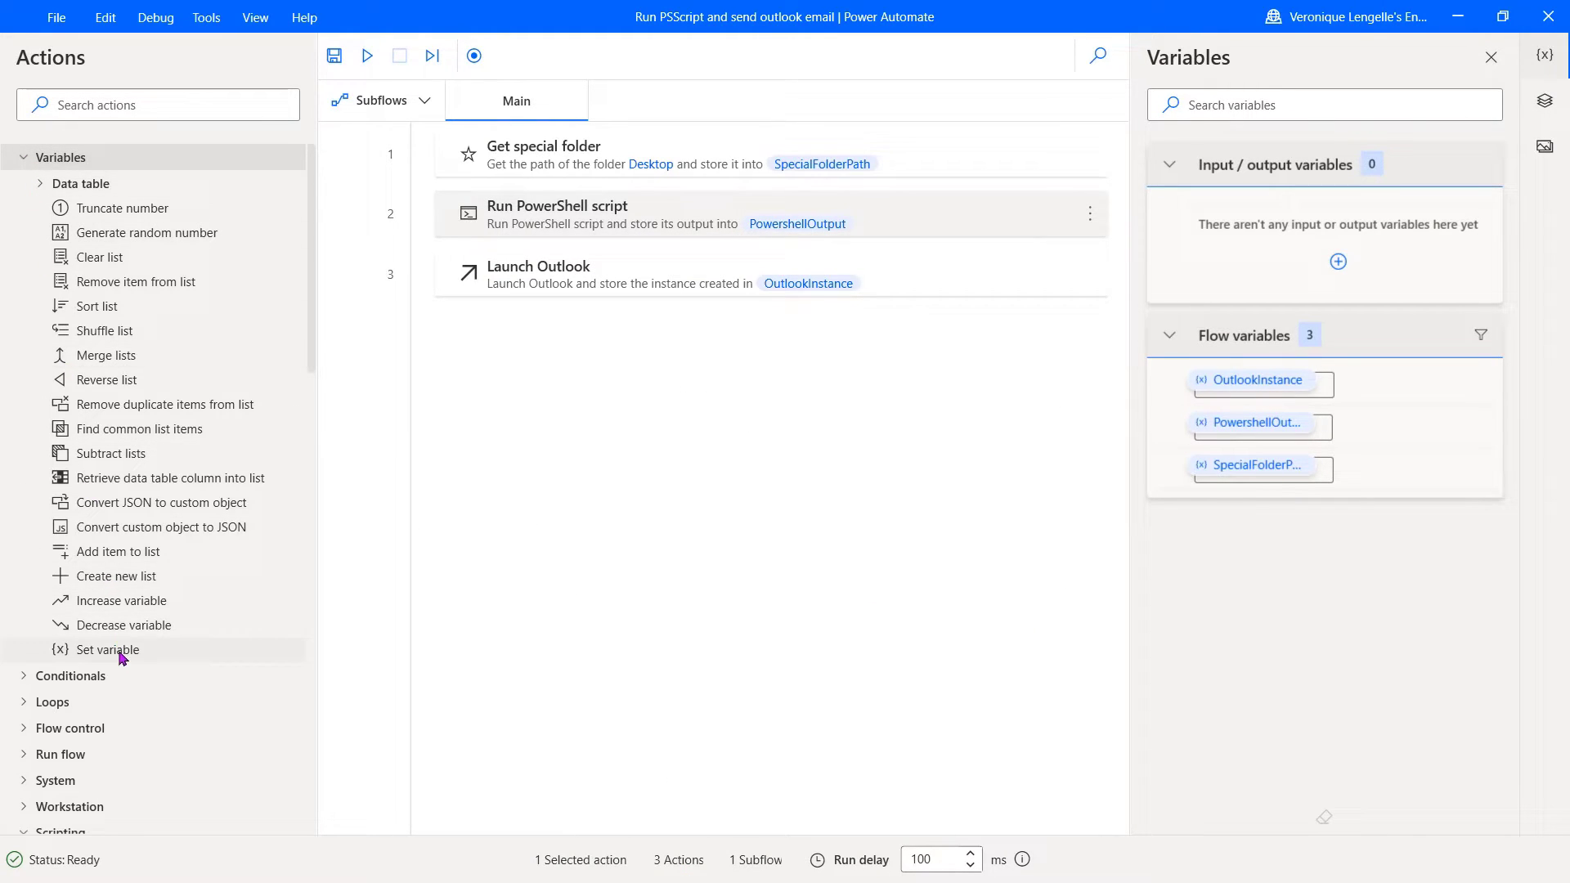
pyautogui.moveTo(120, 651); pyautogui.dragTo(640, 191)
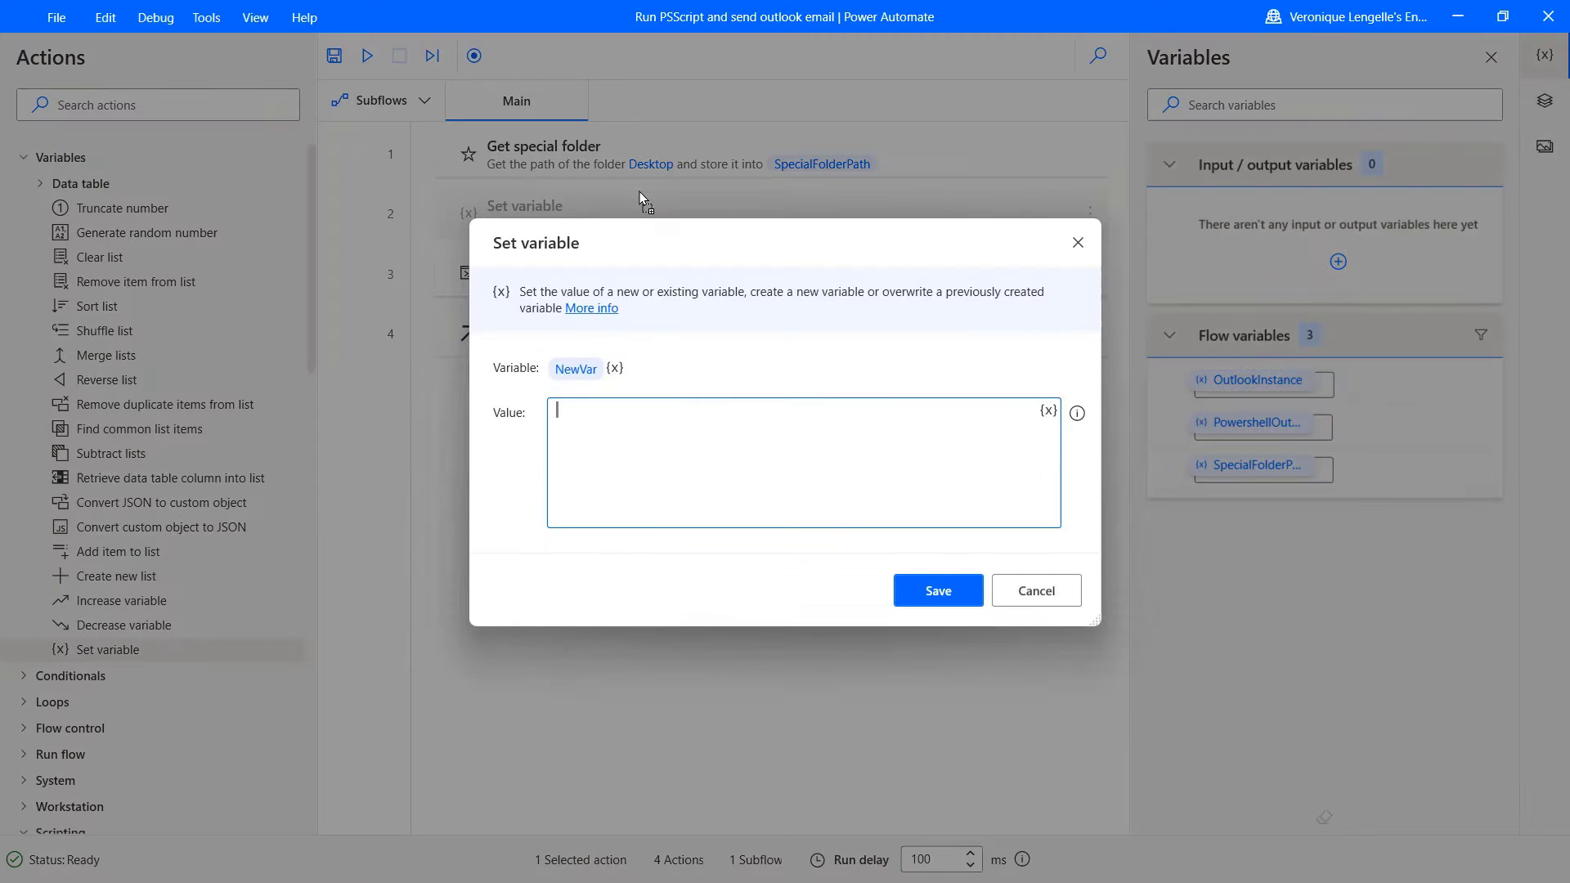
pyautogui.click(581, 366)
pyautogui.write('FileName')
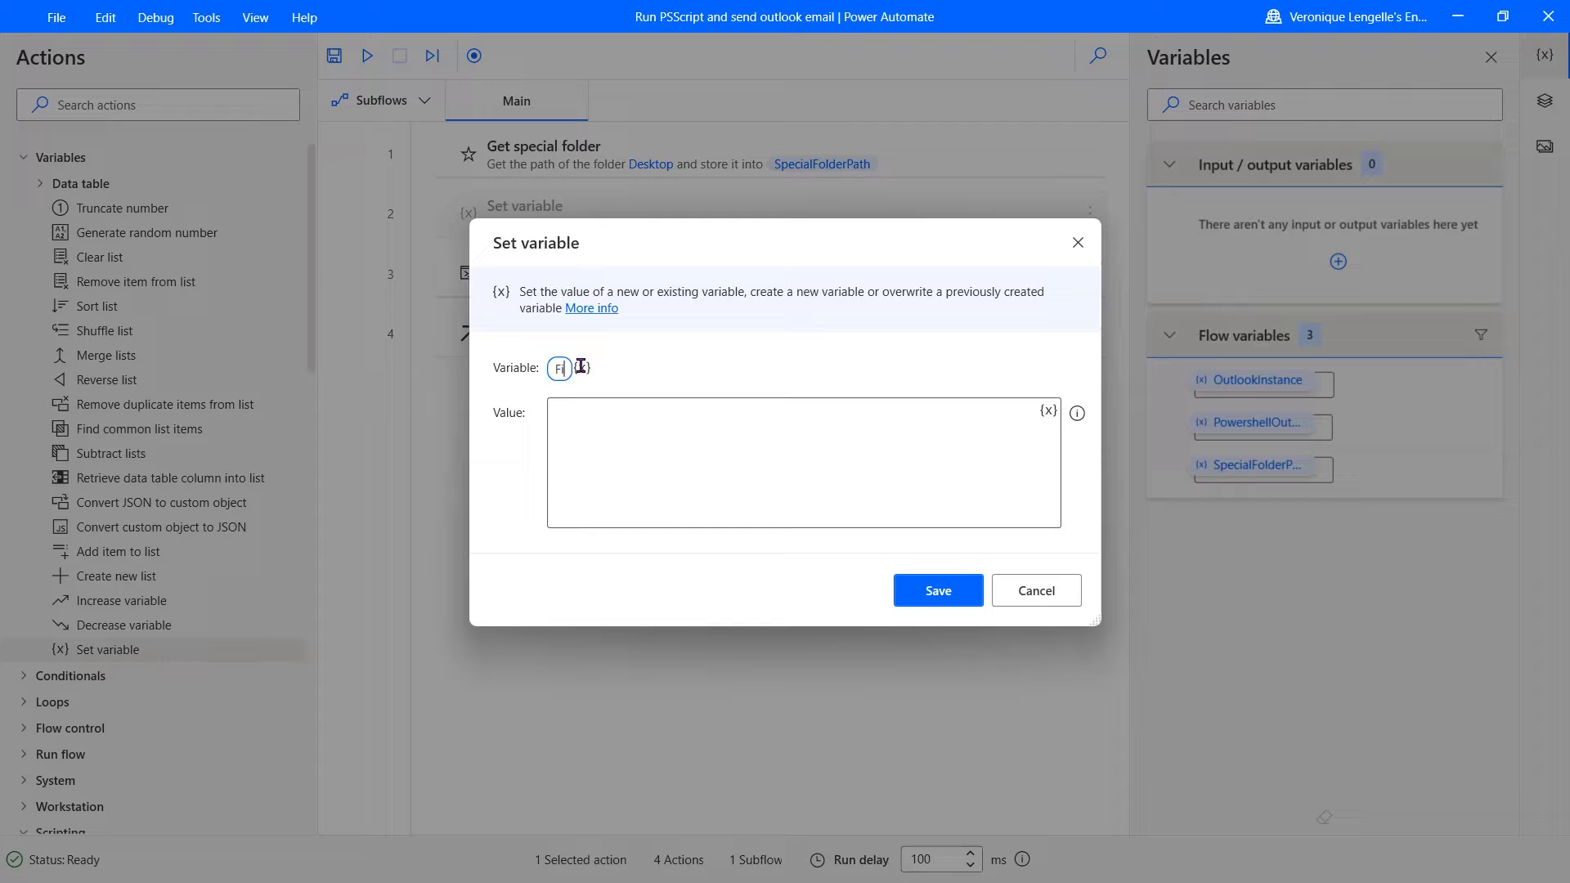
pyautogui.press('Tab')
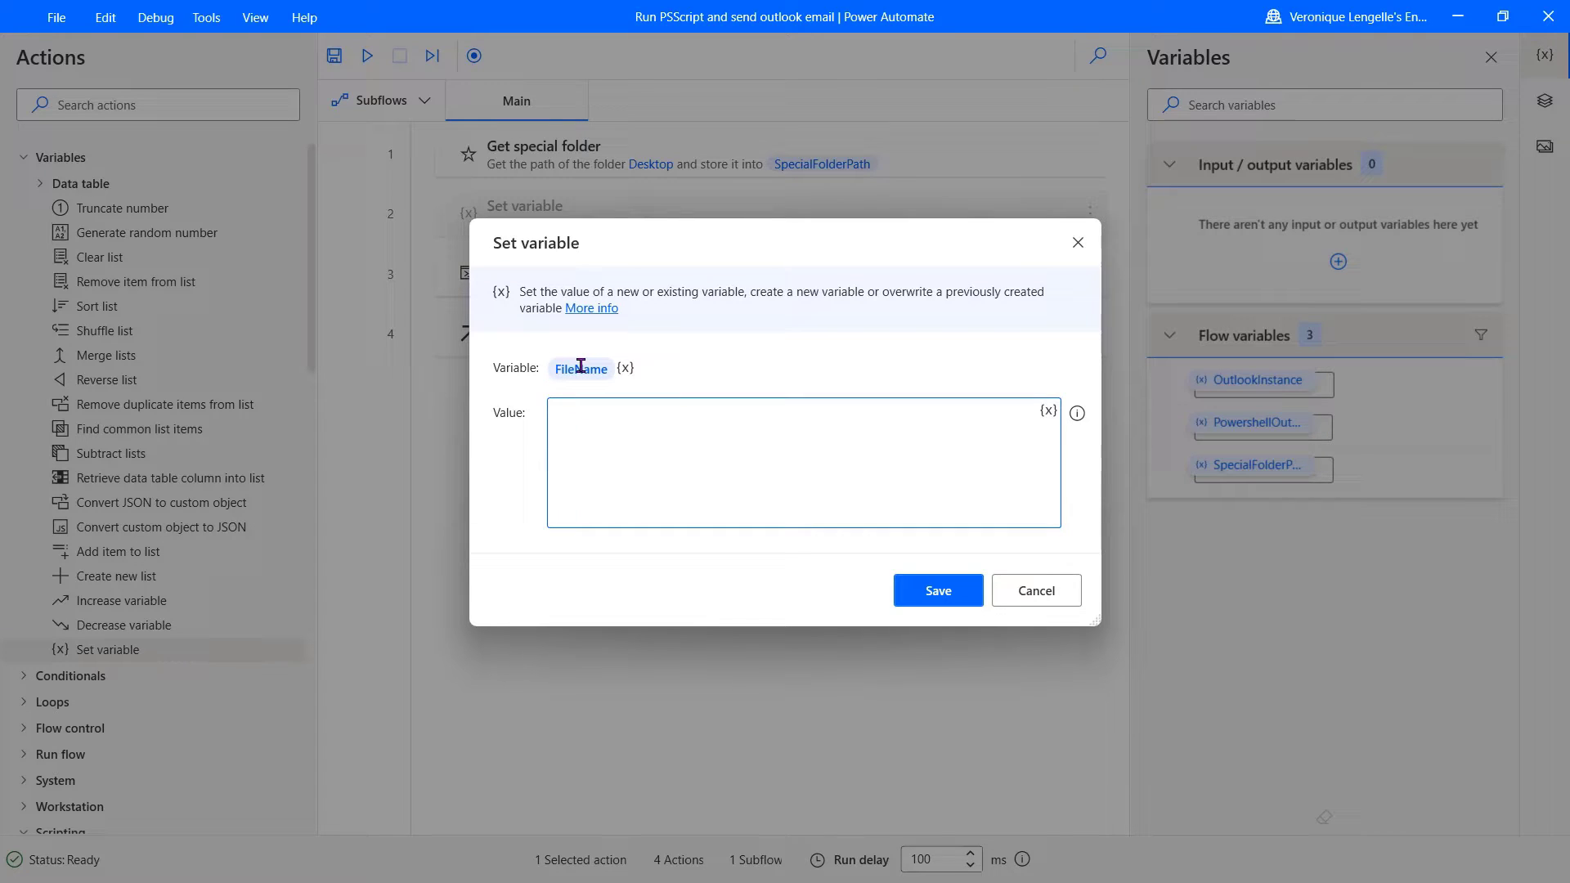
pyautogui.write('MSTeamsReport.xlsx')
pyautogui.click(939, 594)
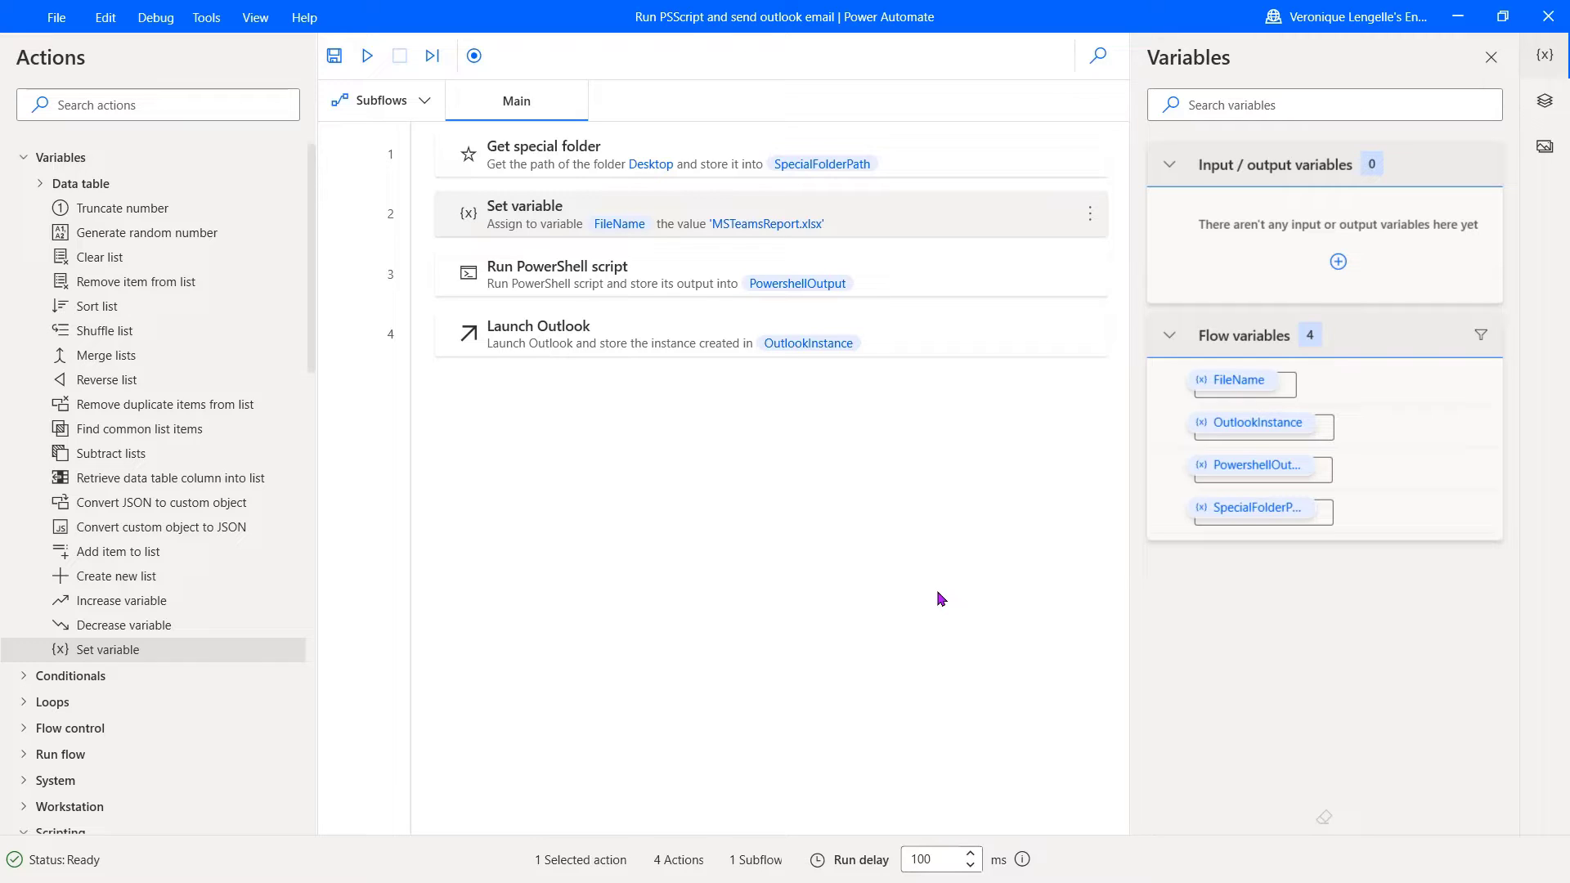
# Step: Add a Send email message through Outlook step after Launch Outlook and enter the sender's account
pyautogui.scroll(-8, 237, 642)
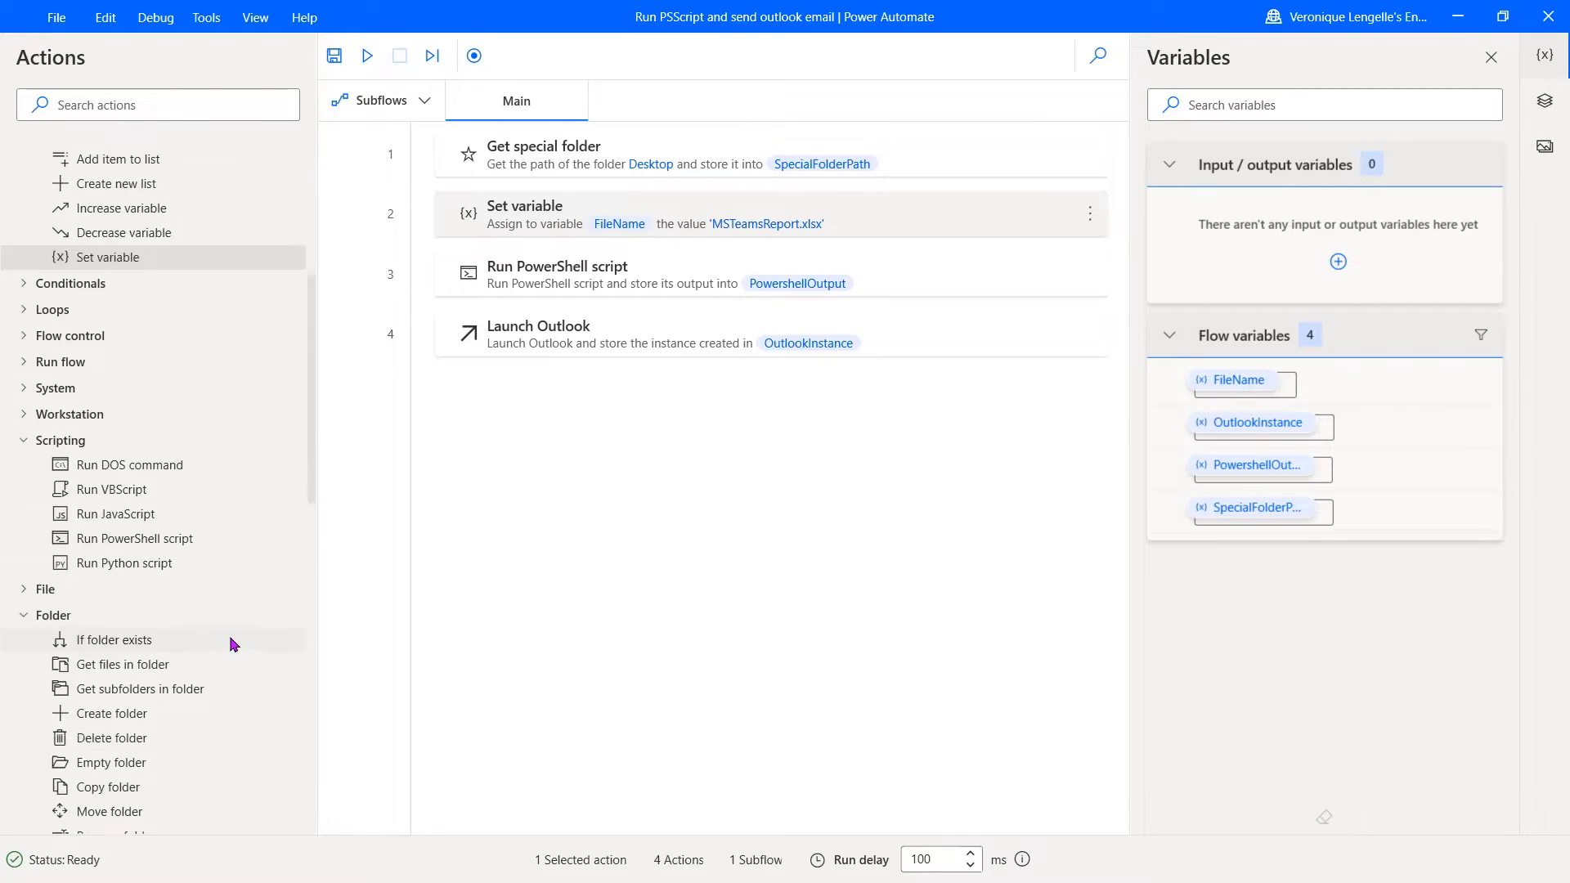
pyautogui.scroll(-7, 232, 643)
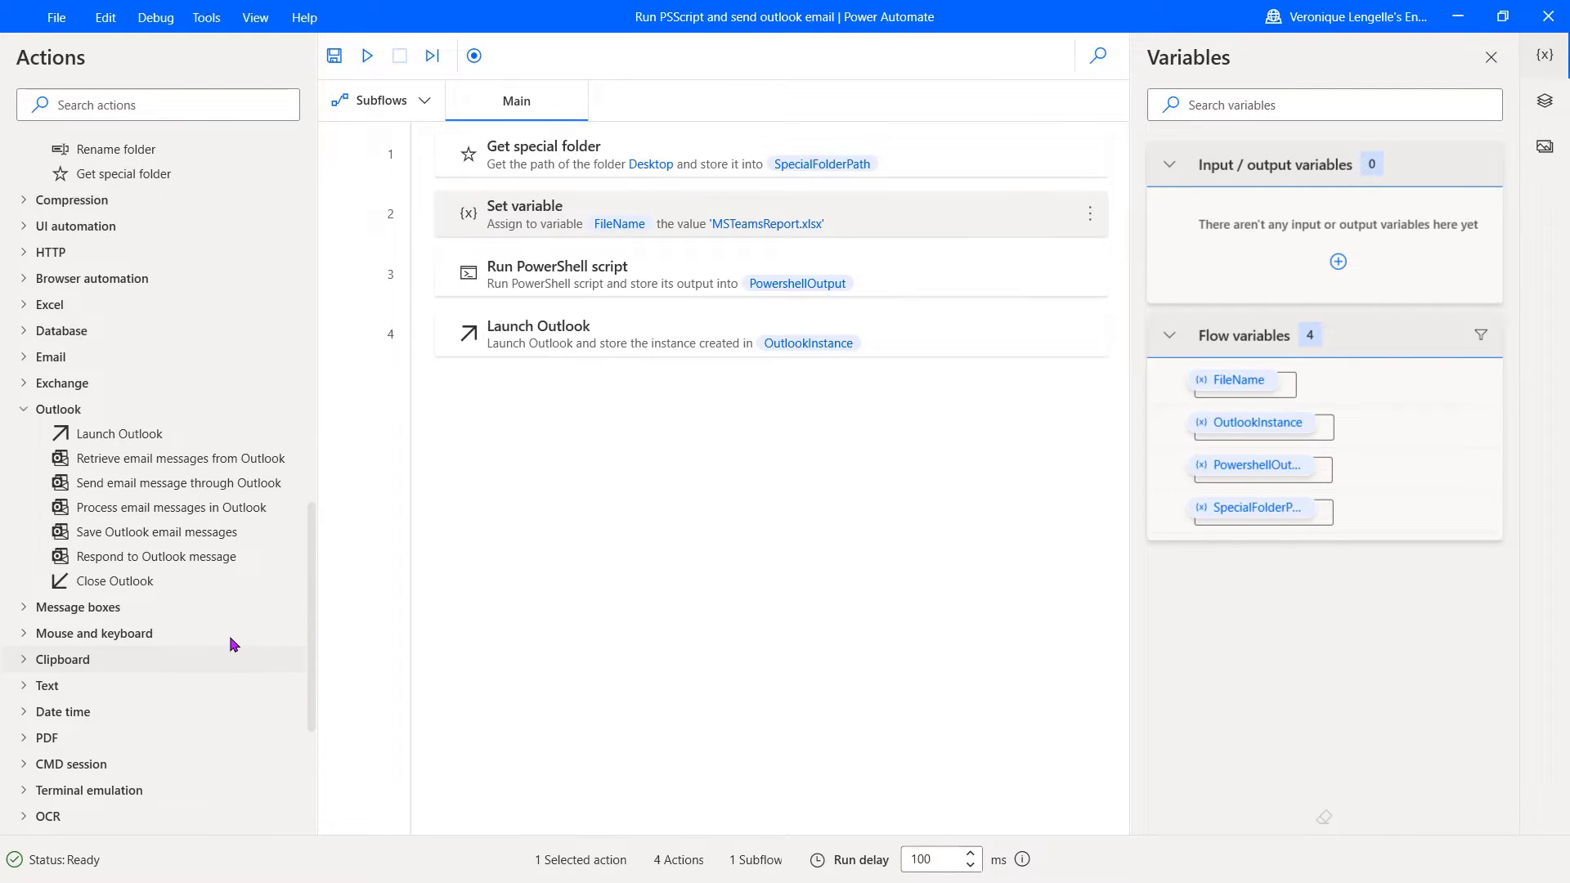
pyautogui.moveTo(183, 489); pyautogui.dragTo(622, 427)
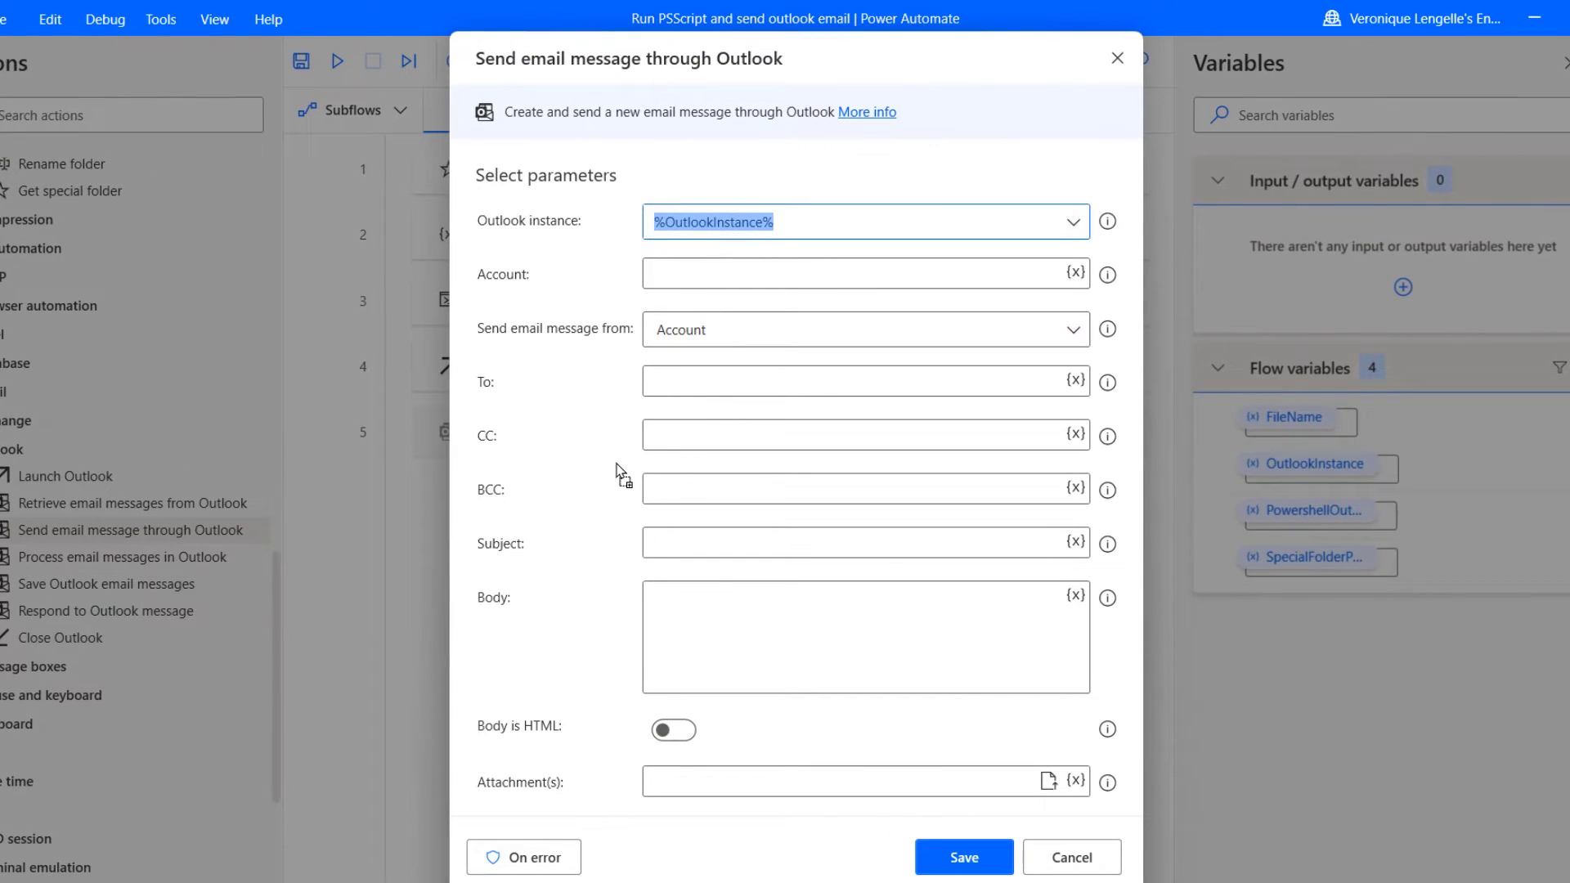
pyautogui.click(943, 273)
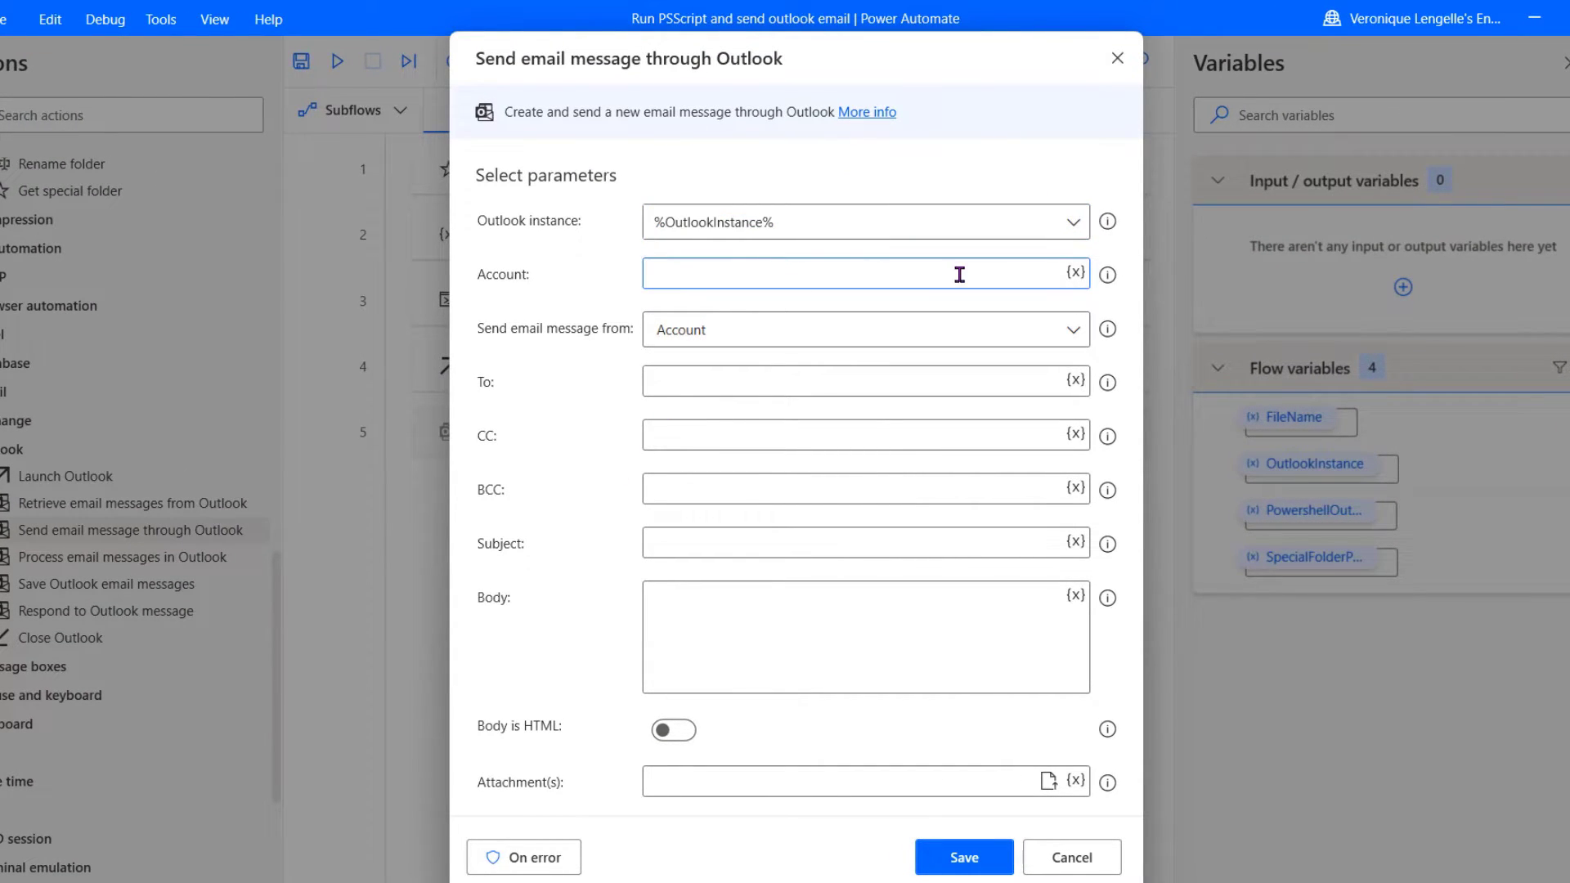
pyautogui.hotkey('ctrl', 'v')
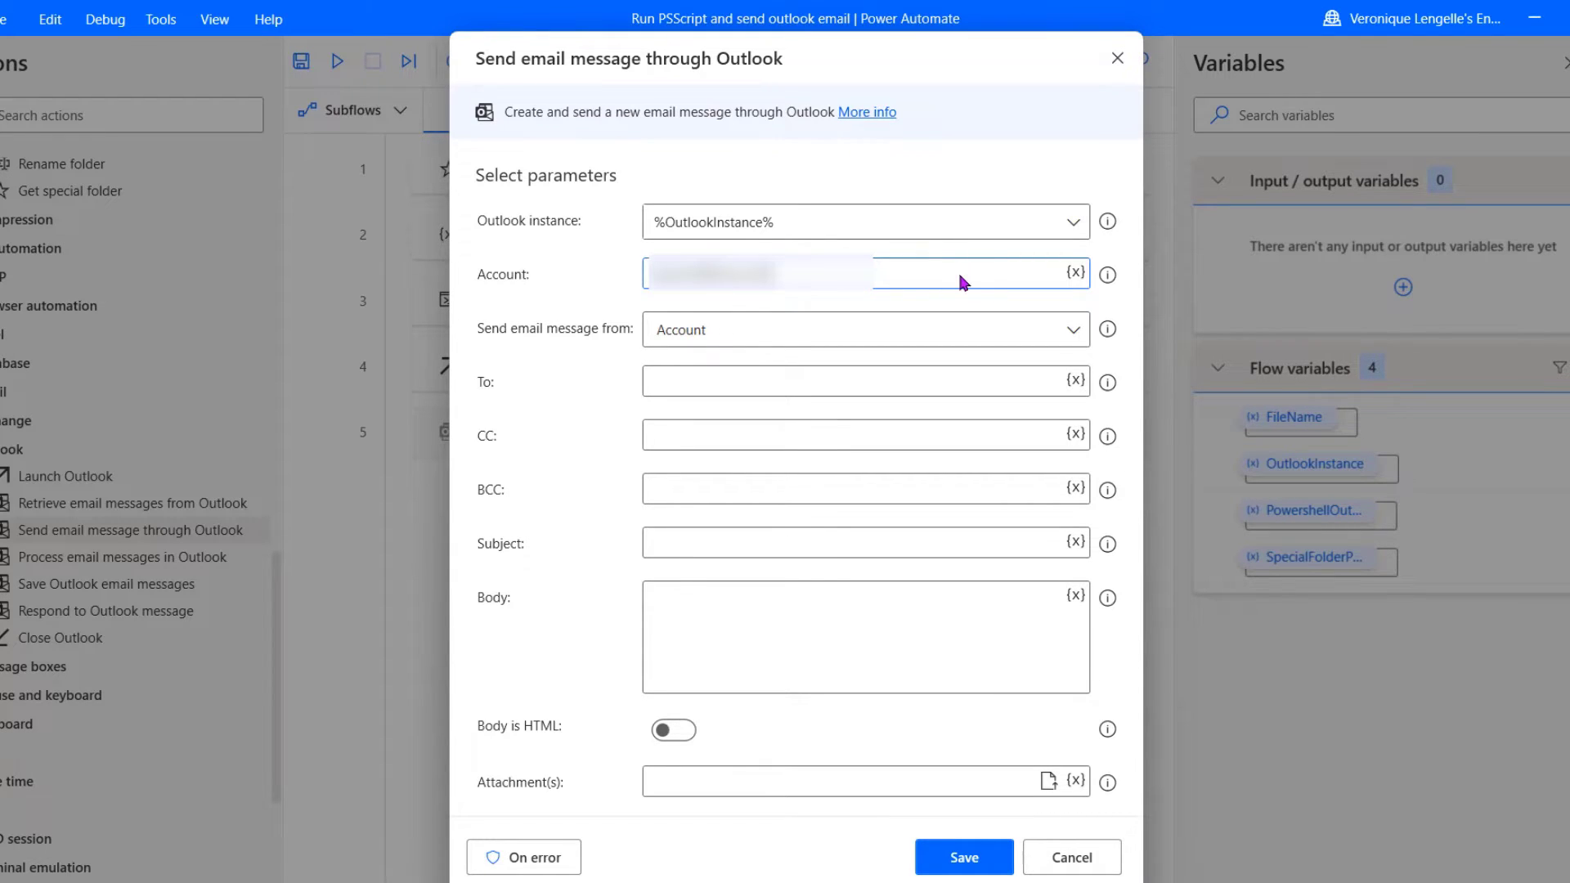
pyautogui.click(1043, 336)
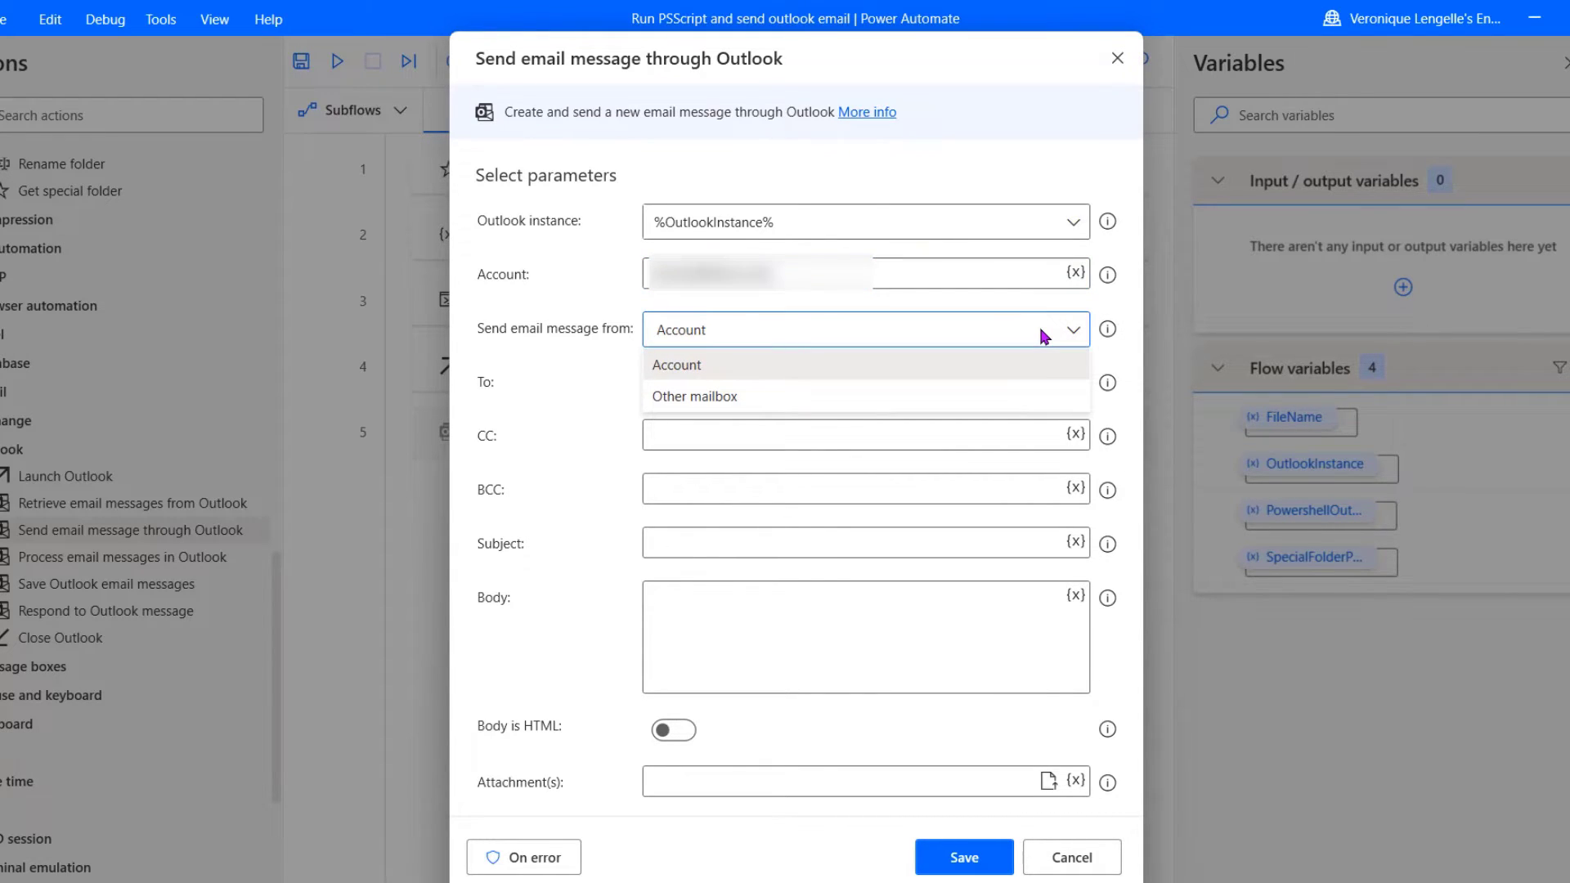
pyautogui.click(1044, 334)
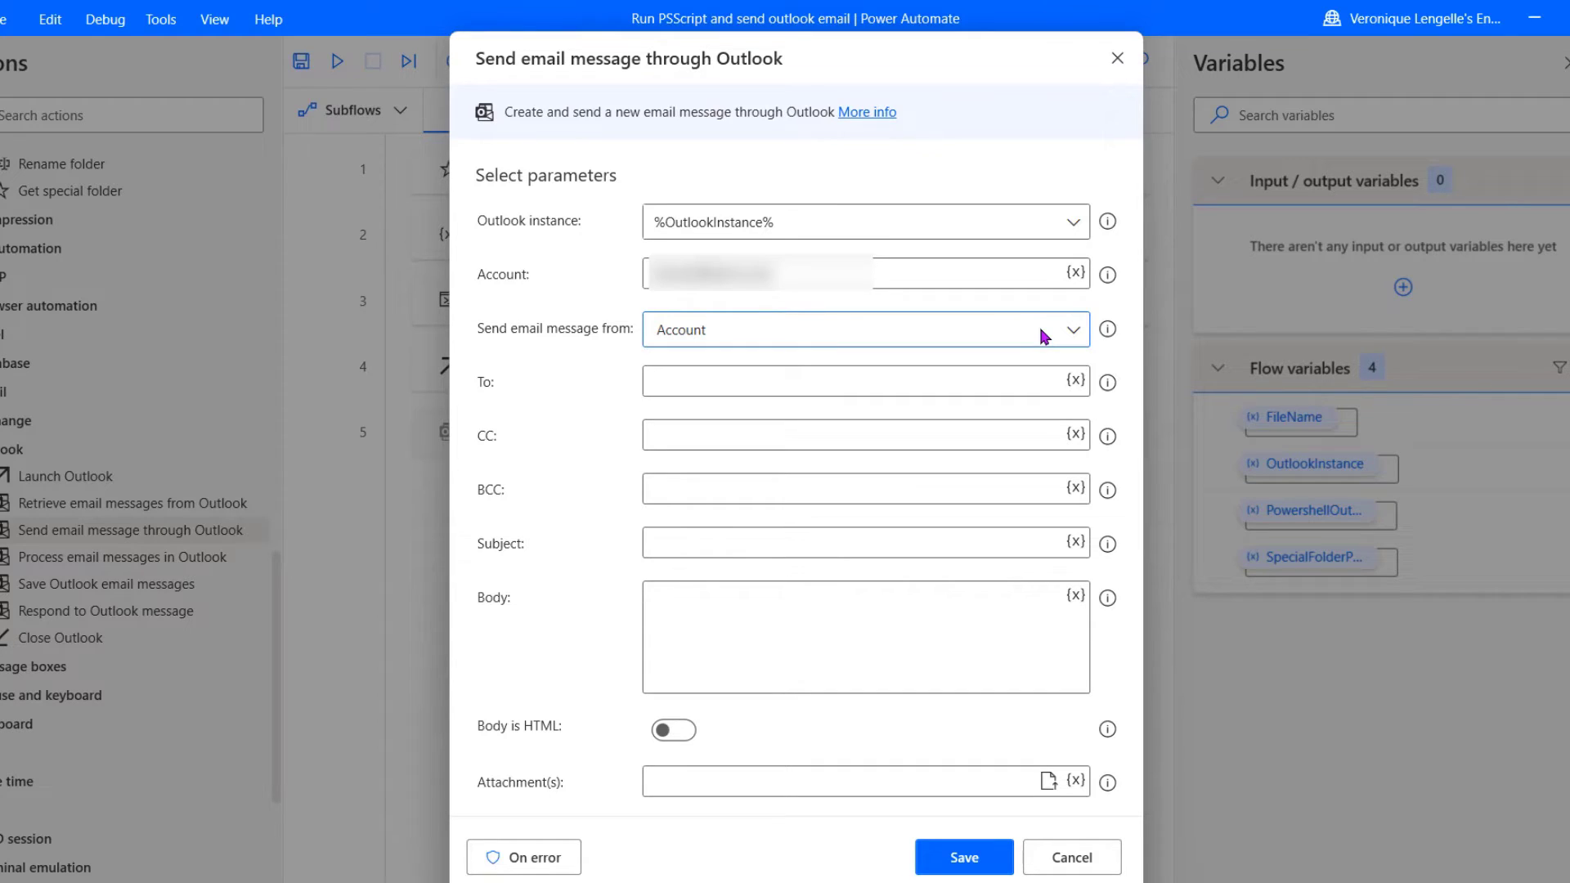
# Step: Address the email to the recipient, subject 'Teams Report', body 'Hi, This is the report for this week!' plus sender's name
pyautogui.click(998, 377)
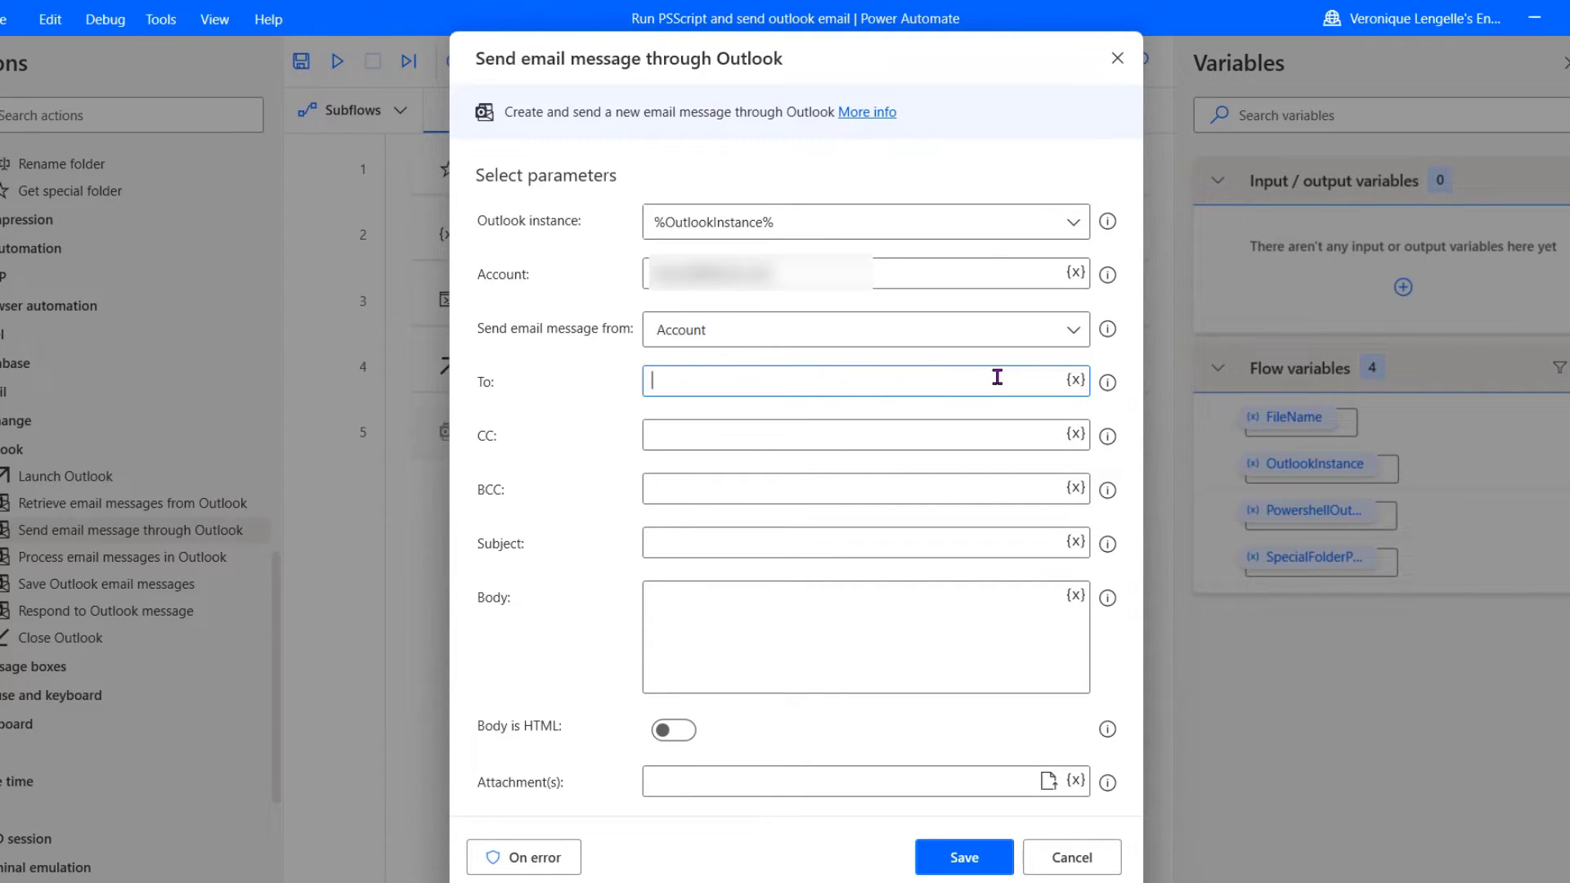
pyautogui.click(957, 544)
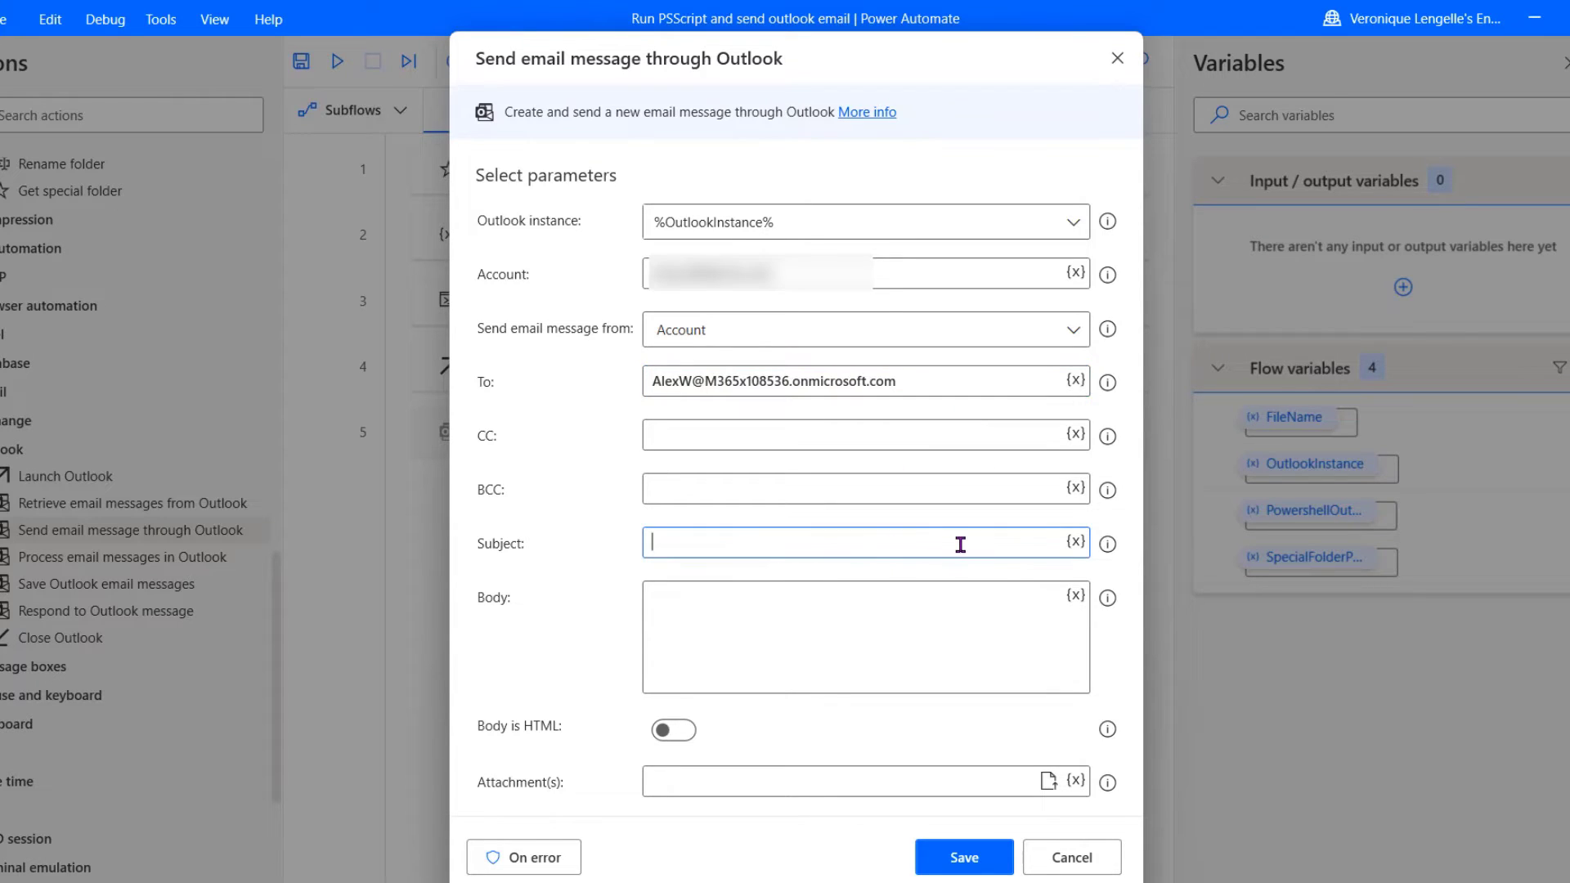
pyautogui.write('Teams Report')
pyautogui.press('Tab')
pyautogui.write('Hi,')
pyautogui.press('Return')
pyautogui.press('Return')
pyautogui.write('This is the report for this week!')
pyautogui.press('Return')
pyautogui.write('Veronique')
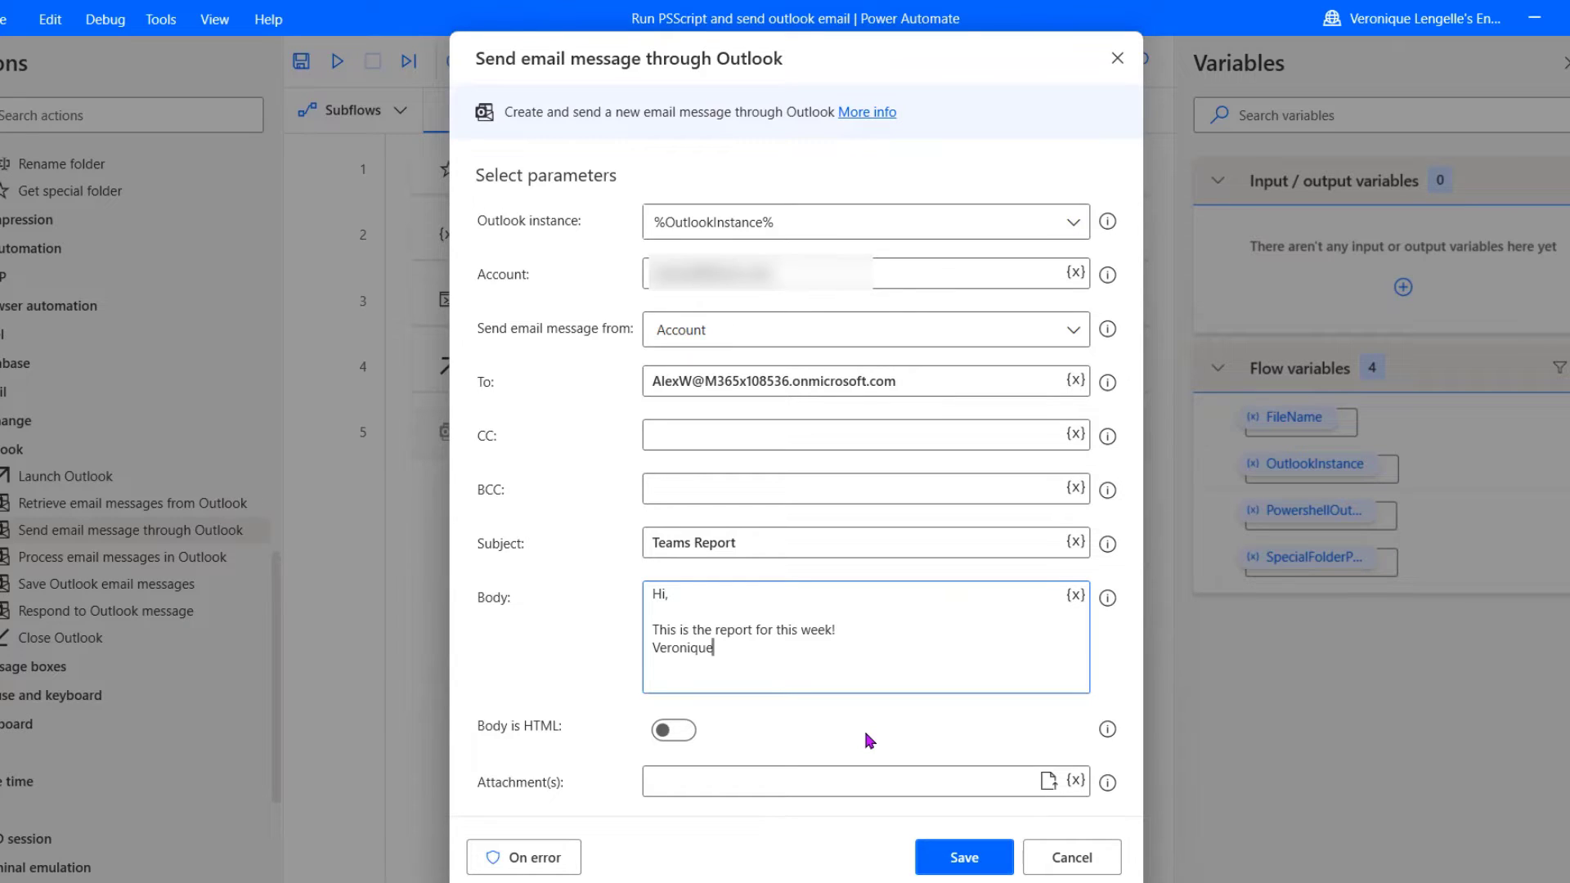
# Step: Set the attachment to %SpecialFolderPath%\%FileName% and save the send-email step
pyautogui.click(1076, 781)
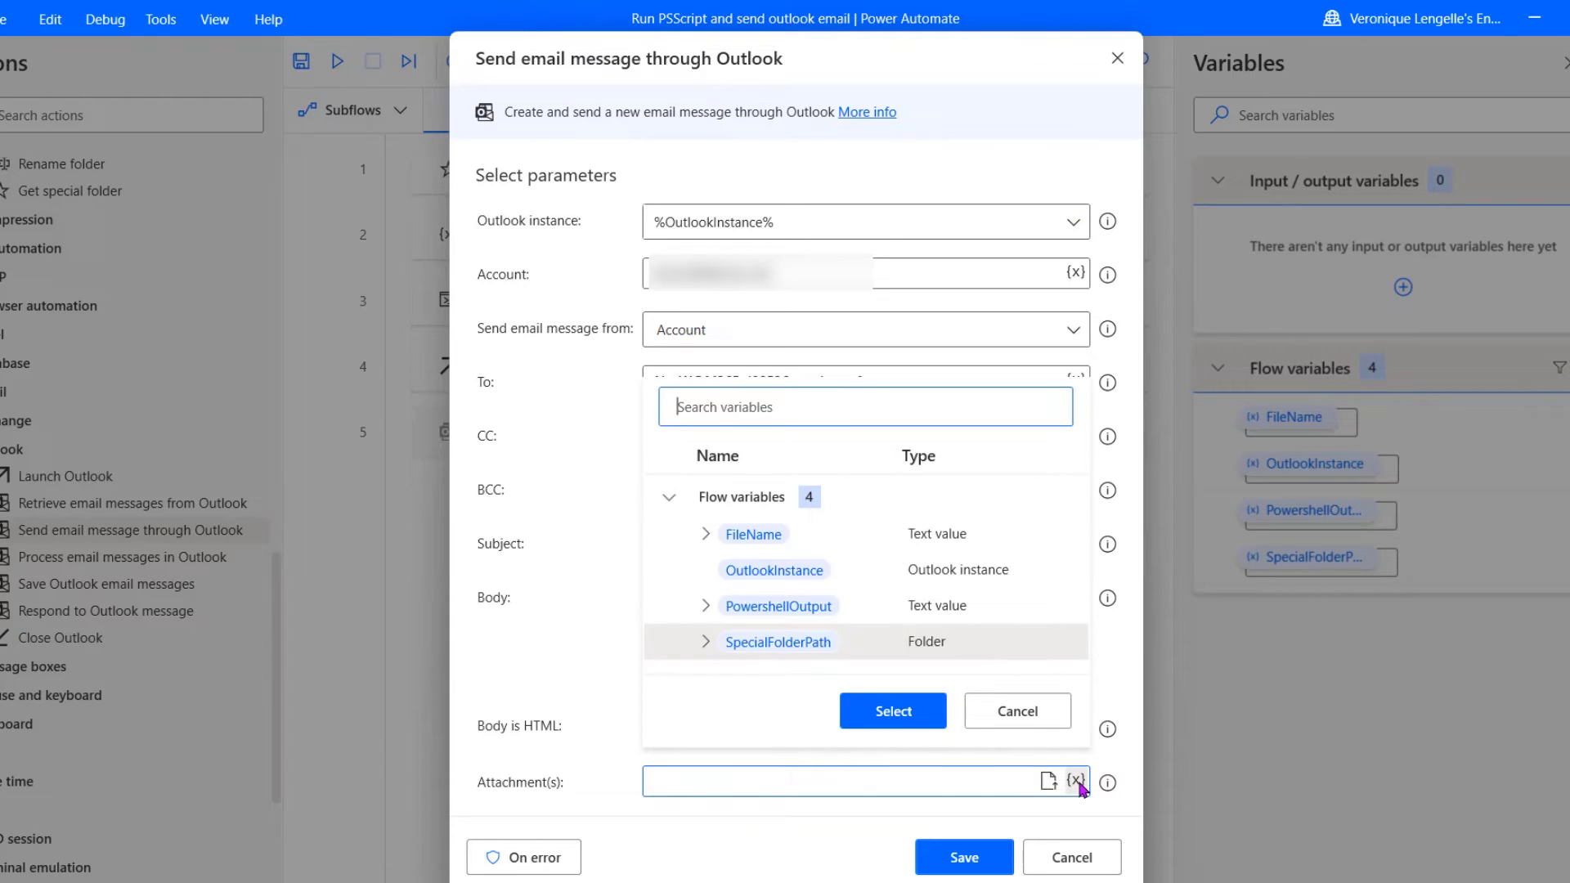
pyautogui.click(773, 646)
pyautogui.doubleClick(773, 642)
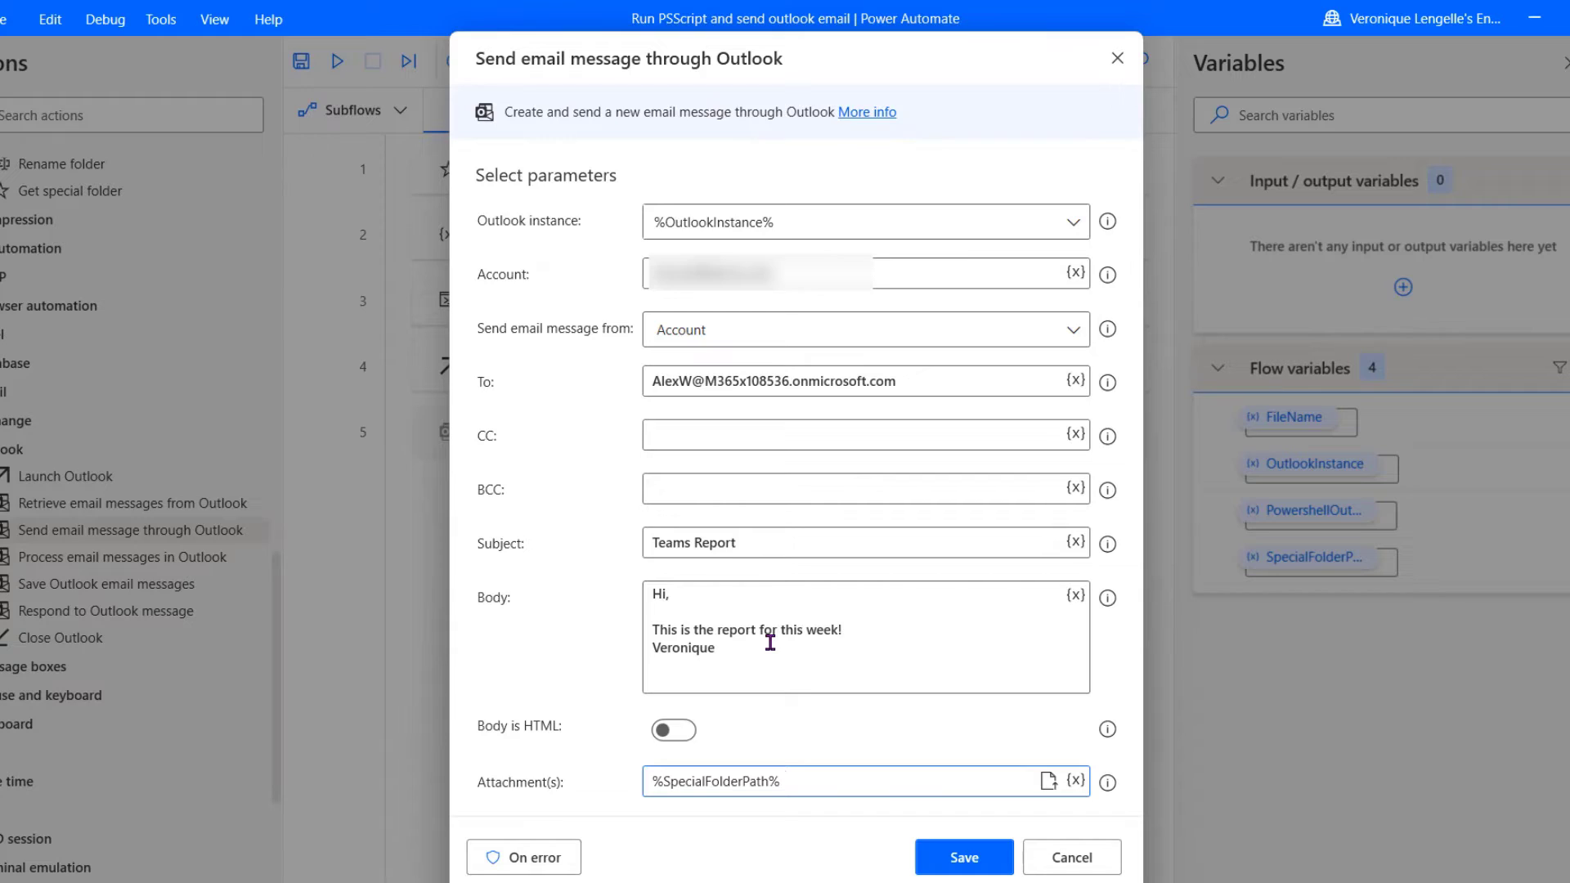
pyautogui.write('\\')
pyautogui.click(1076, 781)
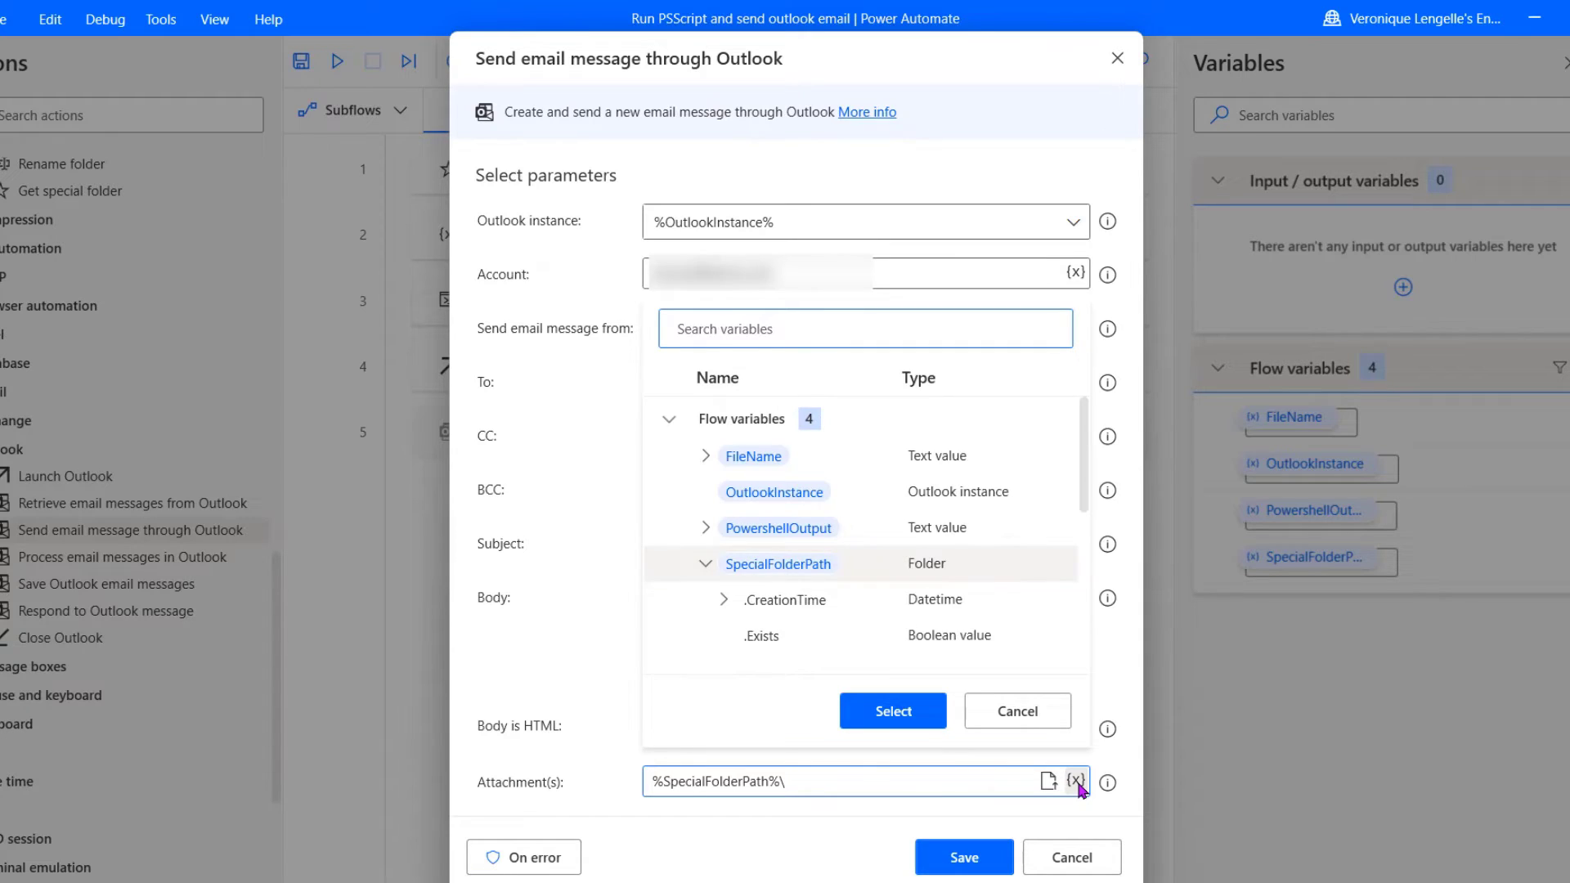
pyautogui.doubleClick(753, 457)
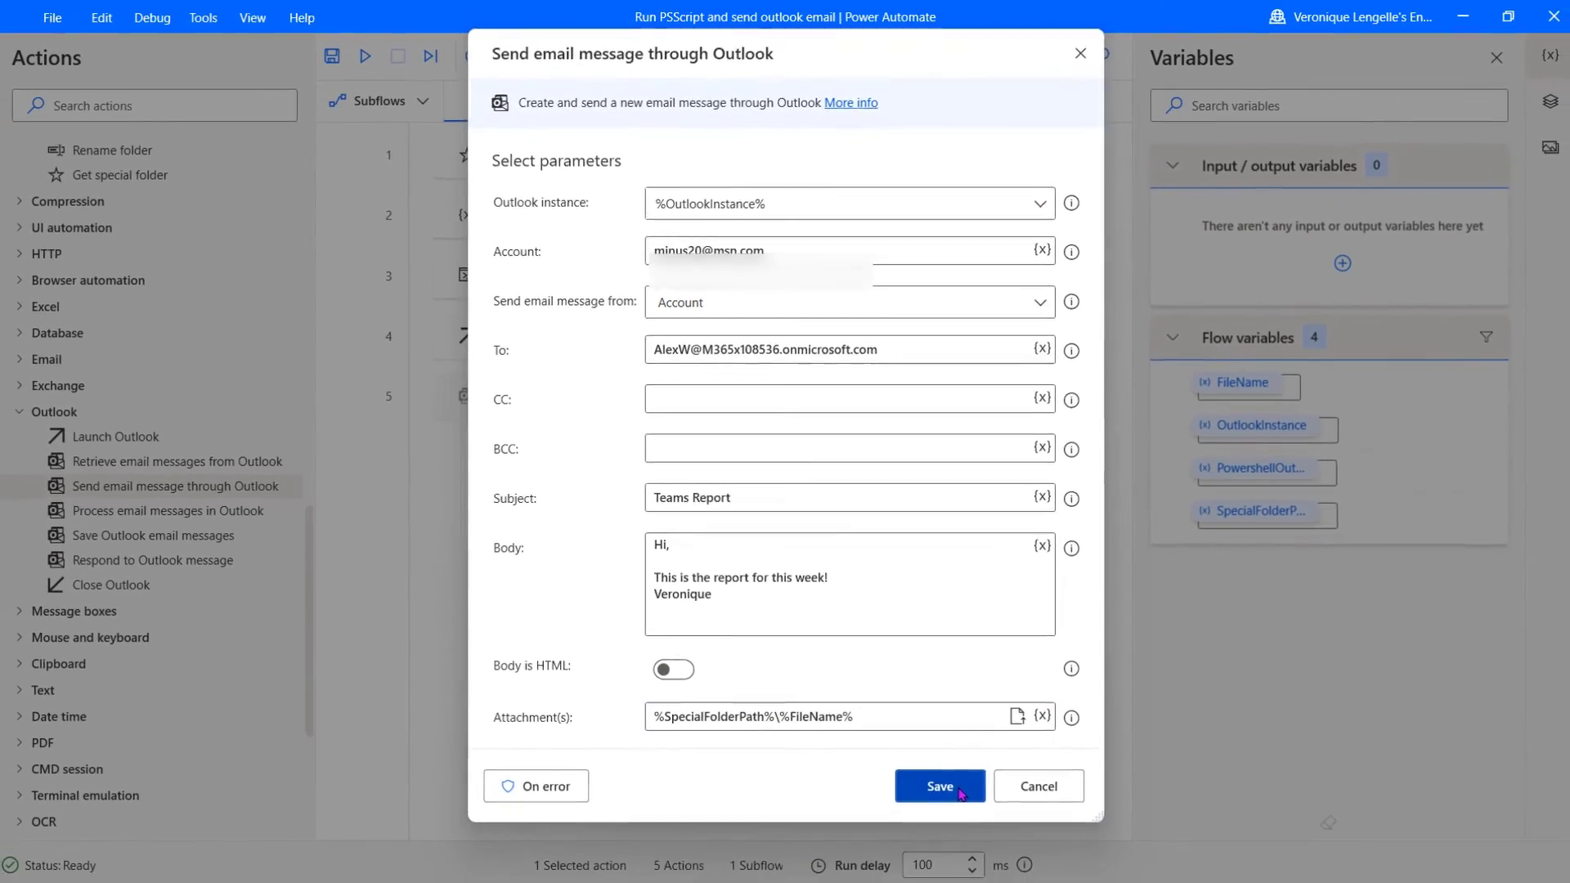
pyautogui.click(960, 792)
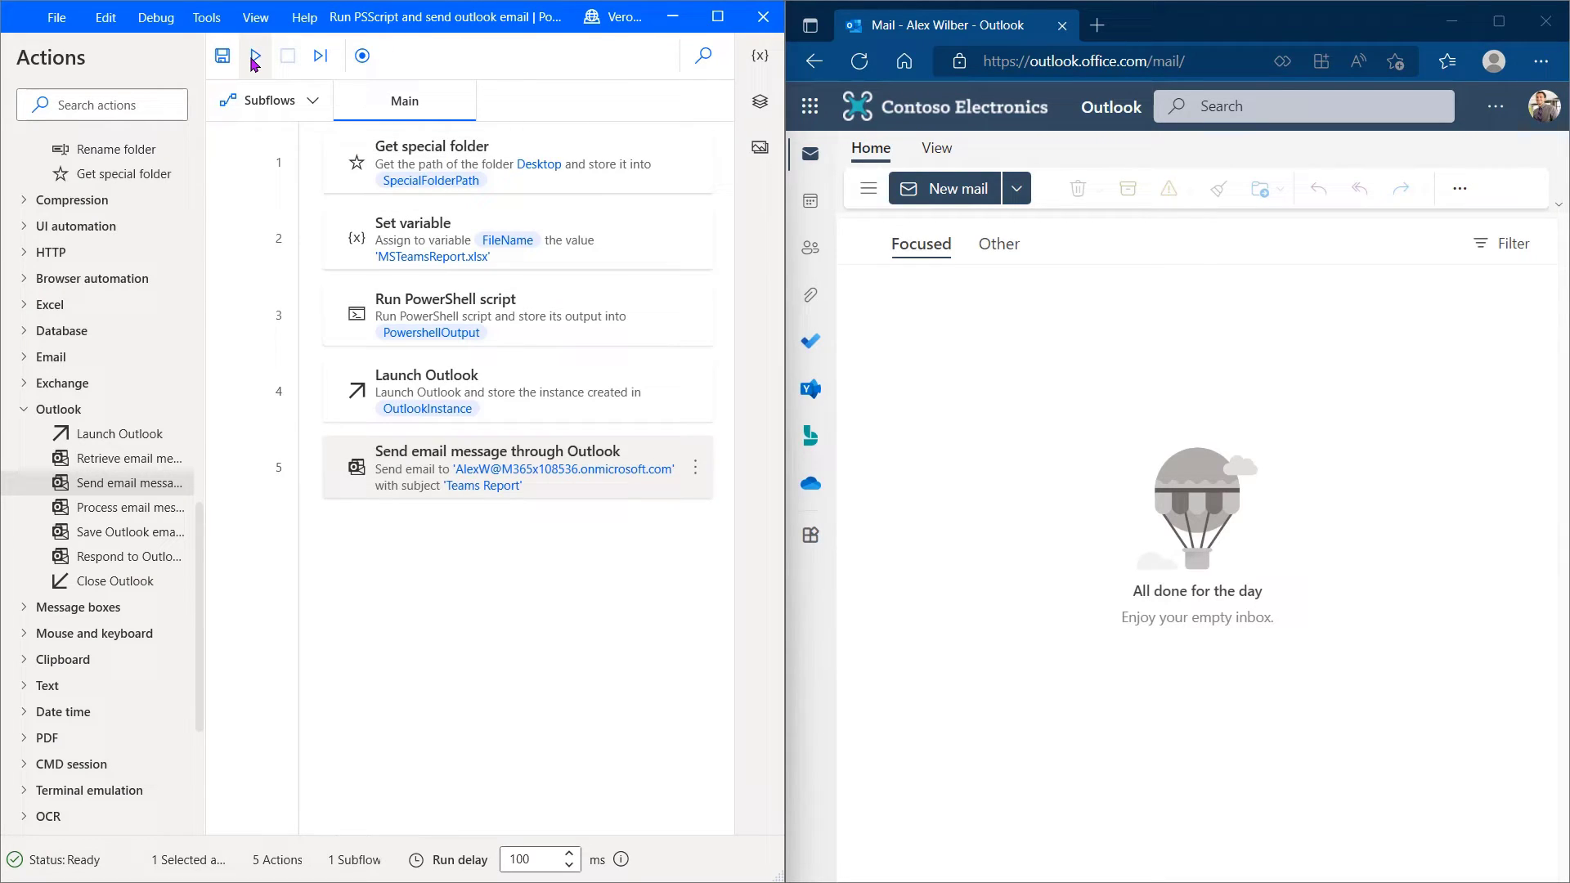
# Step: Run the whole flow from the toolbar to send the Teams Report email
pyautogui.click(255, 55)
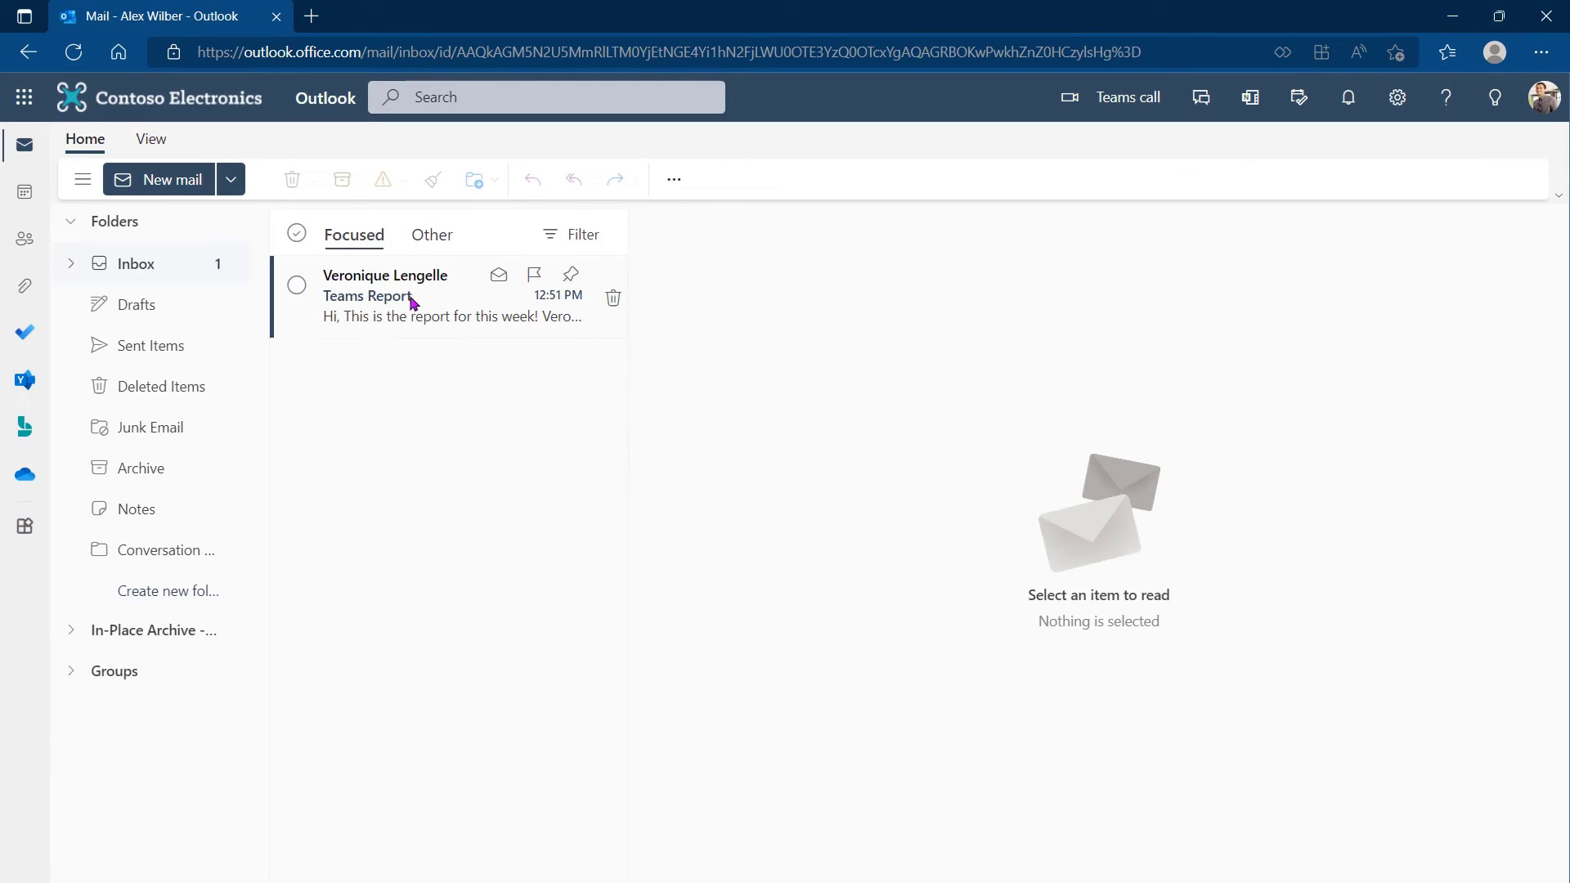
# Step: Open the received Teams Report email and preview its MSTeamsReport.xlsx attachment
pyautogui.click(391, 309)
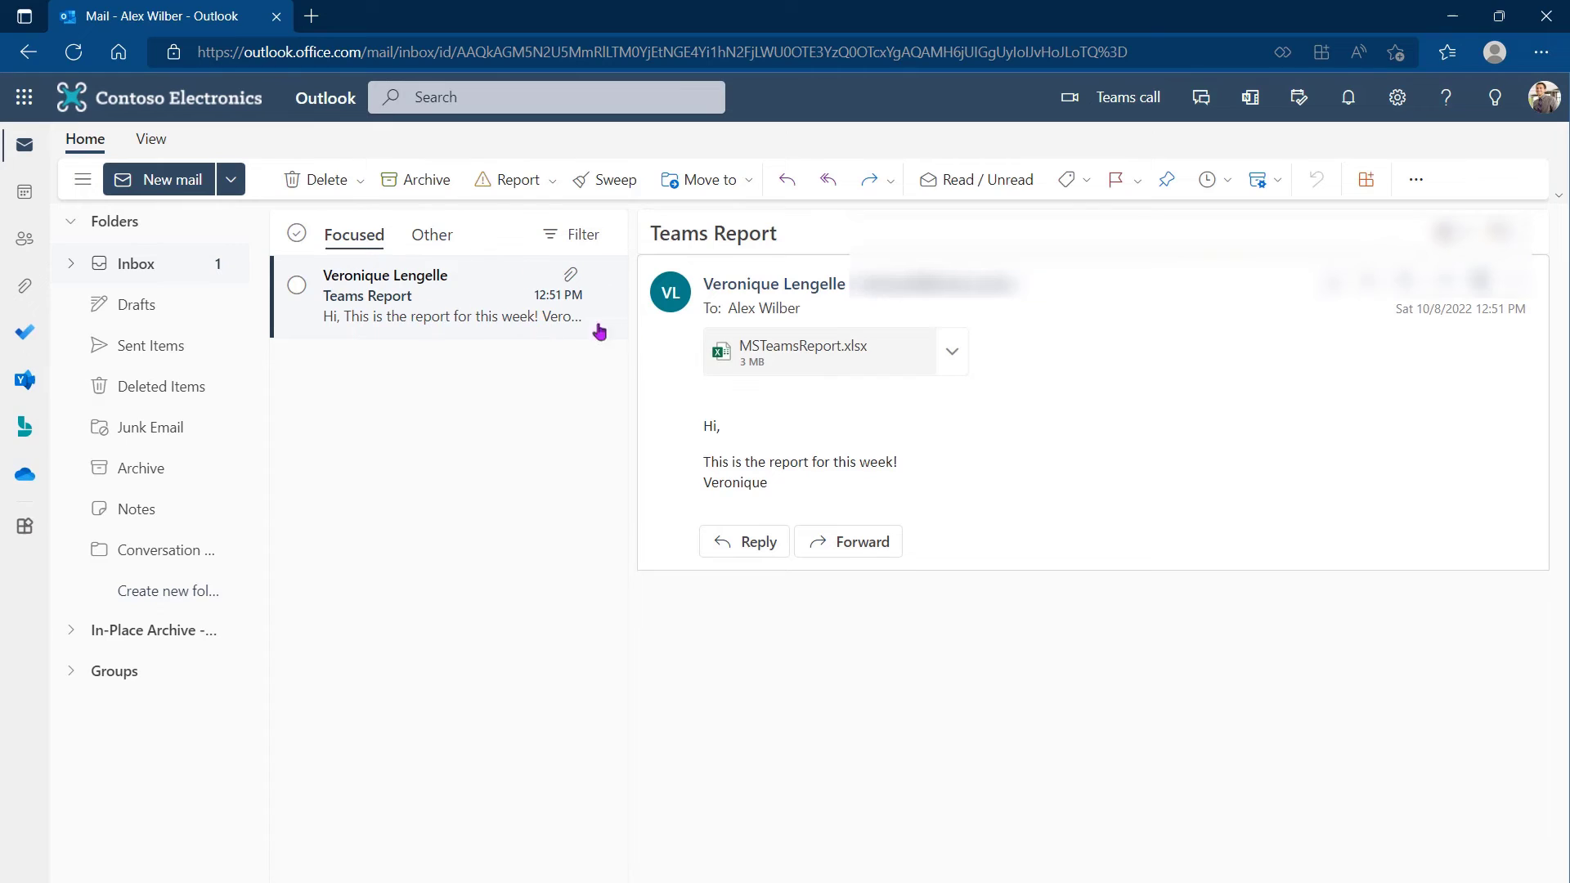
pyautogui.click(810, 353)
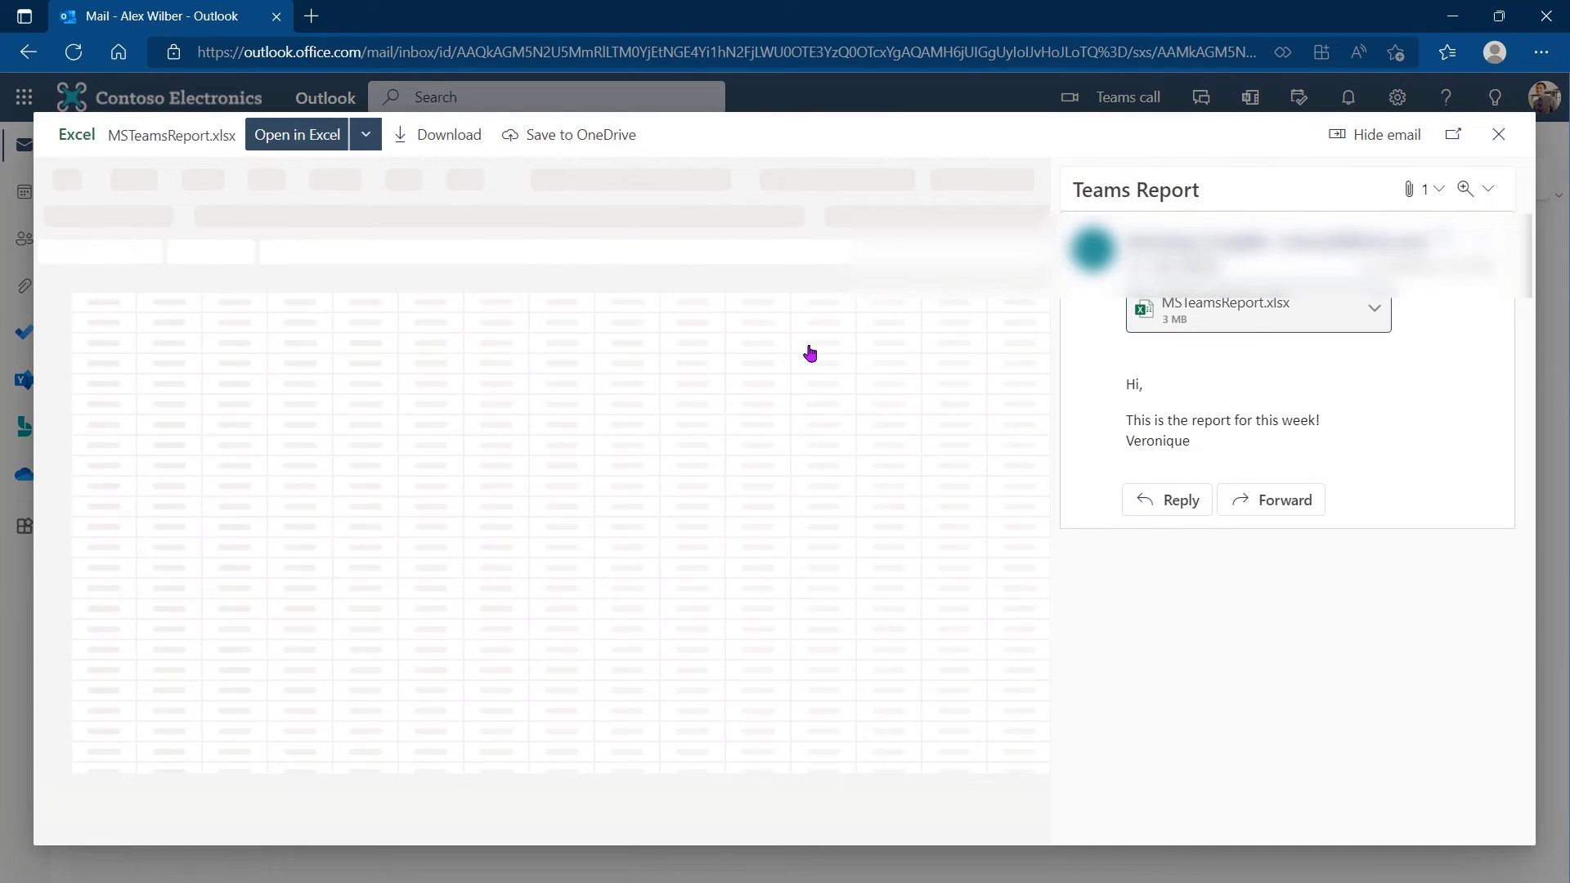